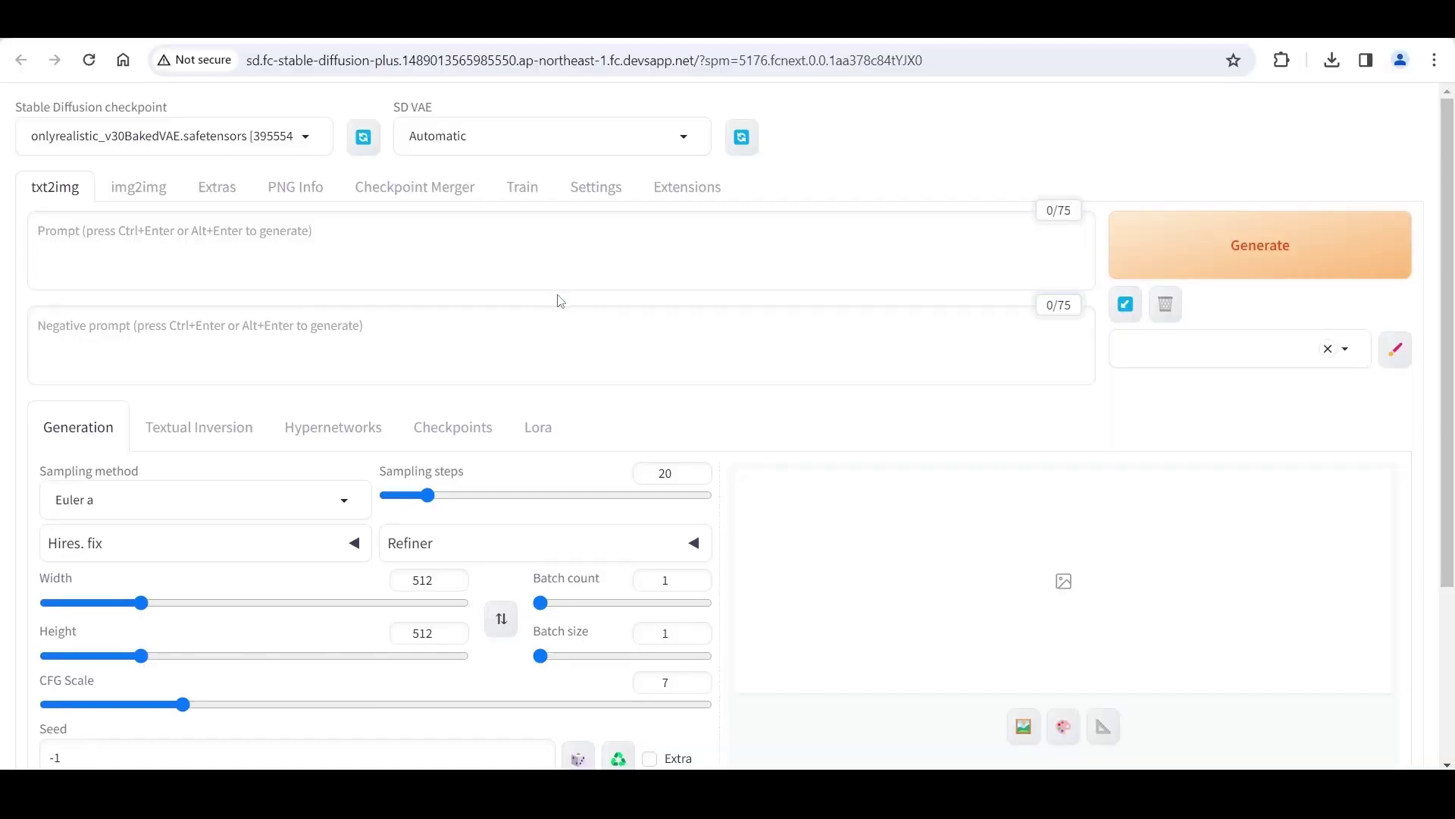
Paste the tag list '1girl, bare_shoulders, black_hair, bokeh … solo, upper_body' into the txt2img prompt
click(526, 258)
key(ctrl+v)
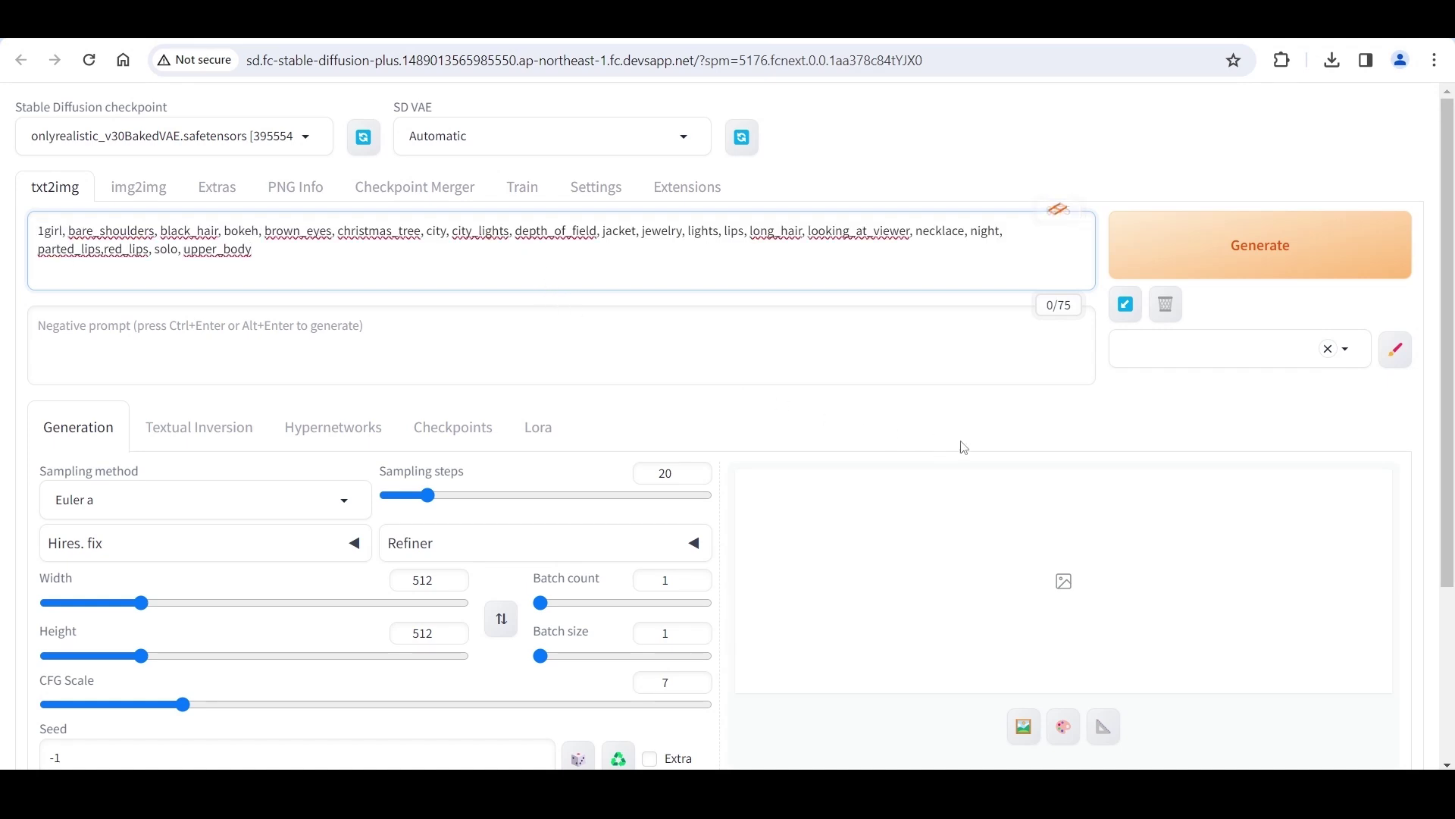
Generate a 512×512 night-bokeh portrait and inspect it enlarged before closing the preview
click(1213, 262)
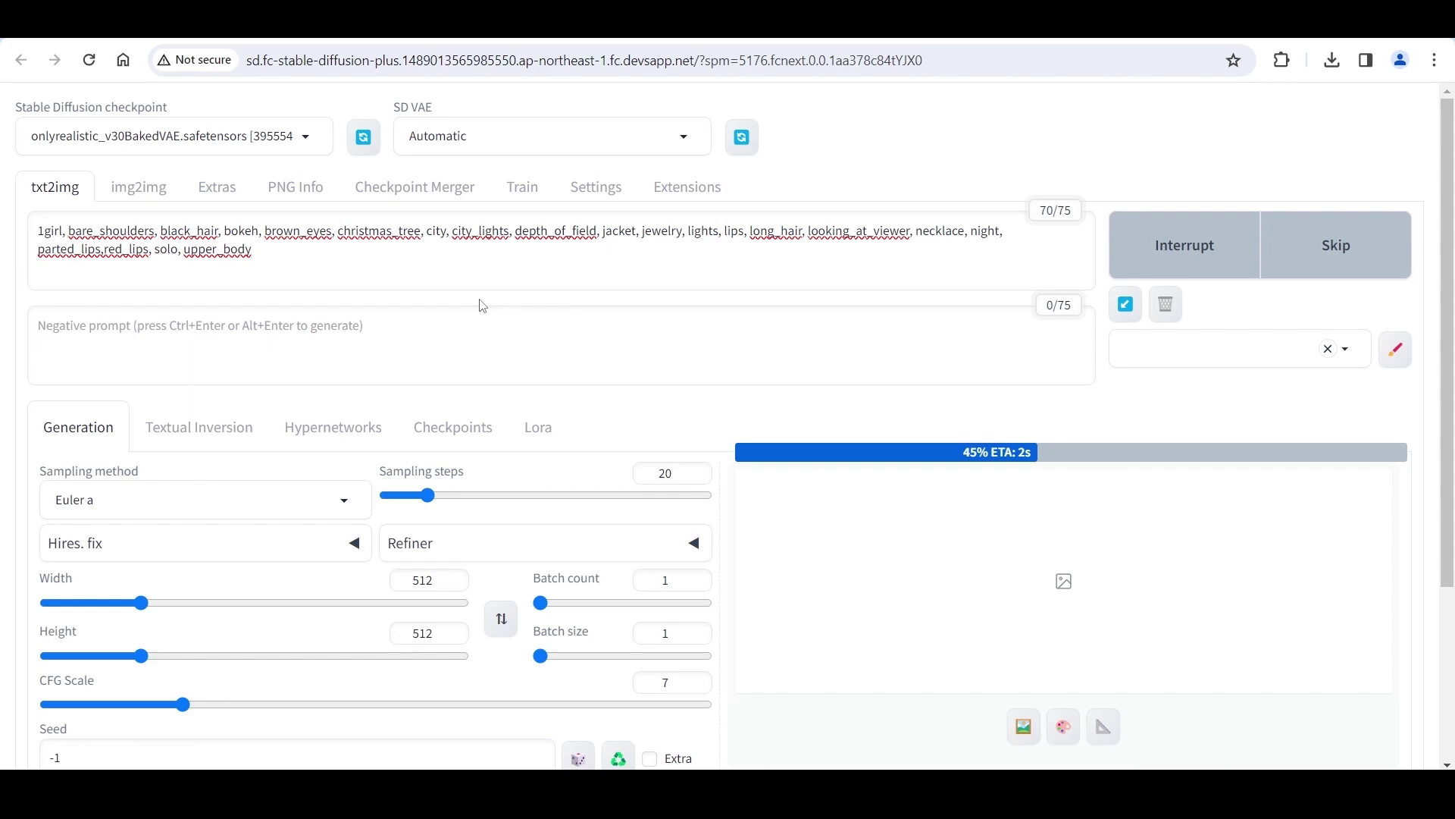
scroll(482, 303, down, 5)
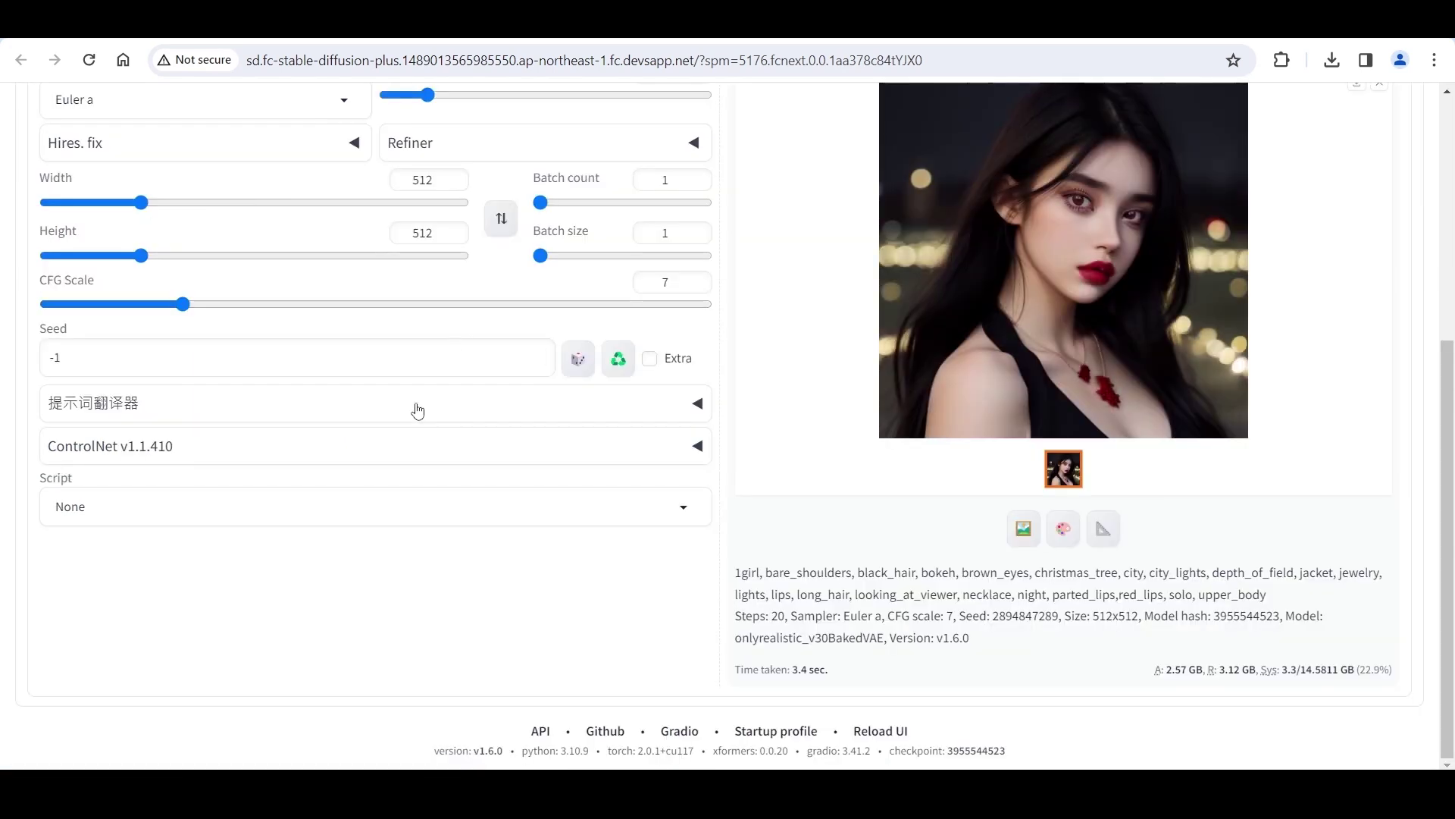
scroll(418, 410, up, 5)
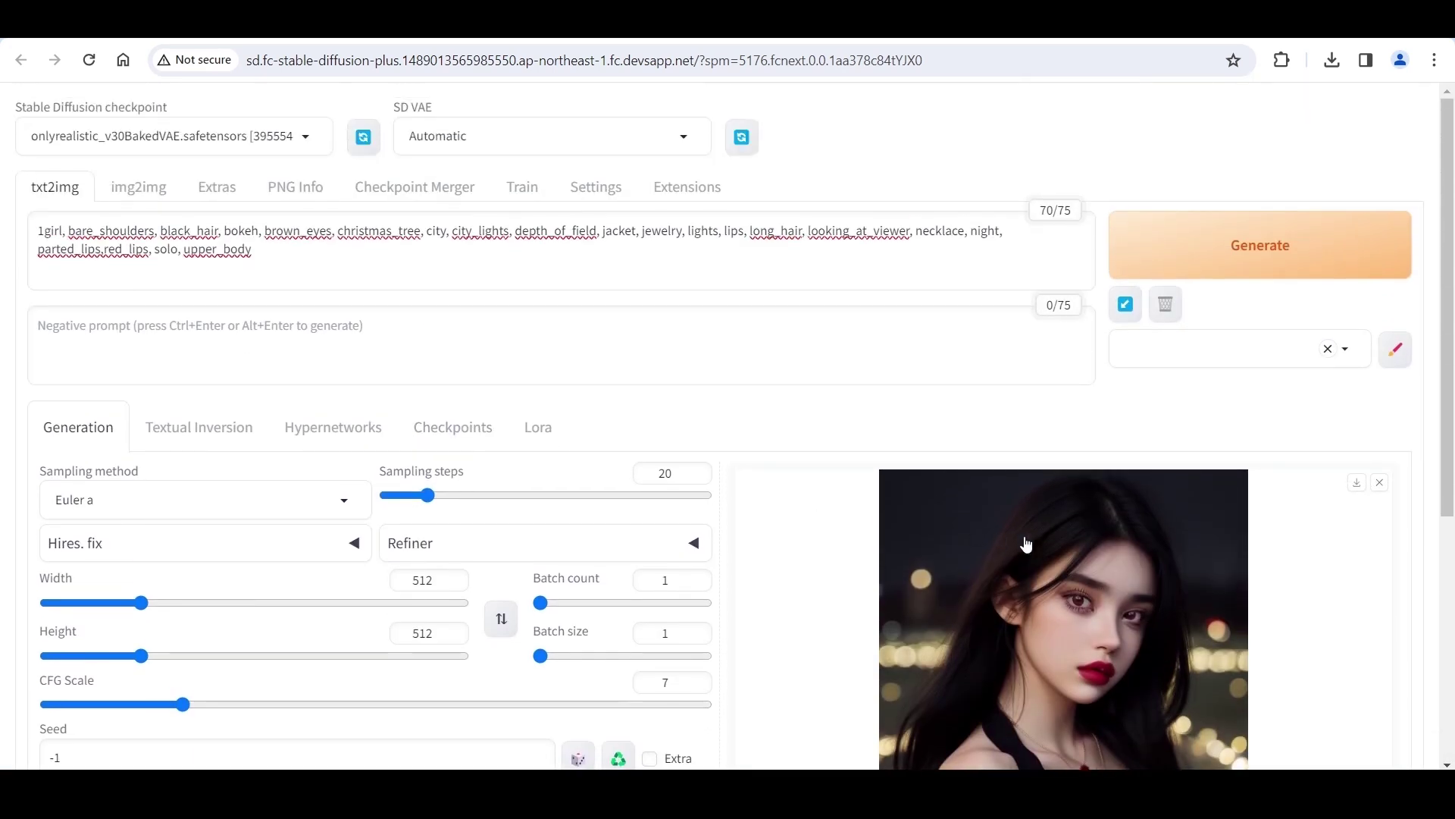
click(1043, 563)
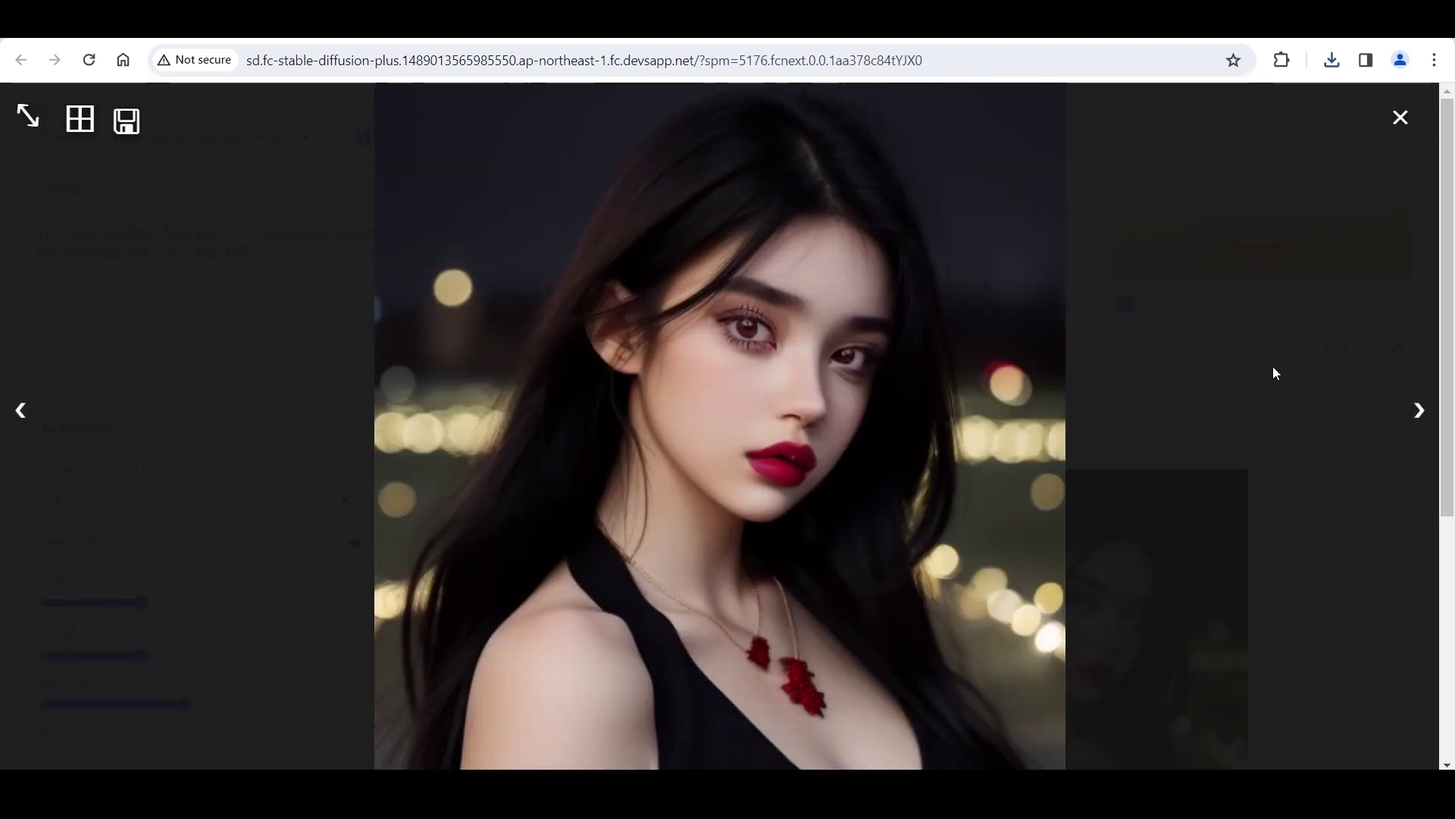
click(1400, 118)
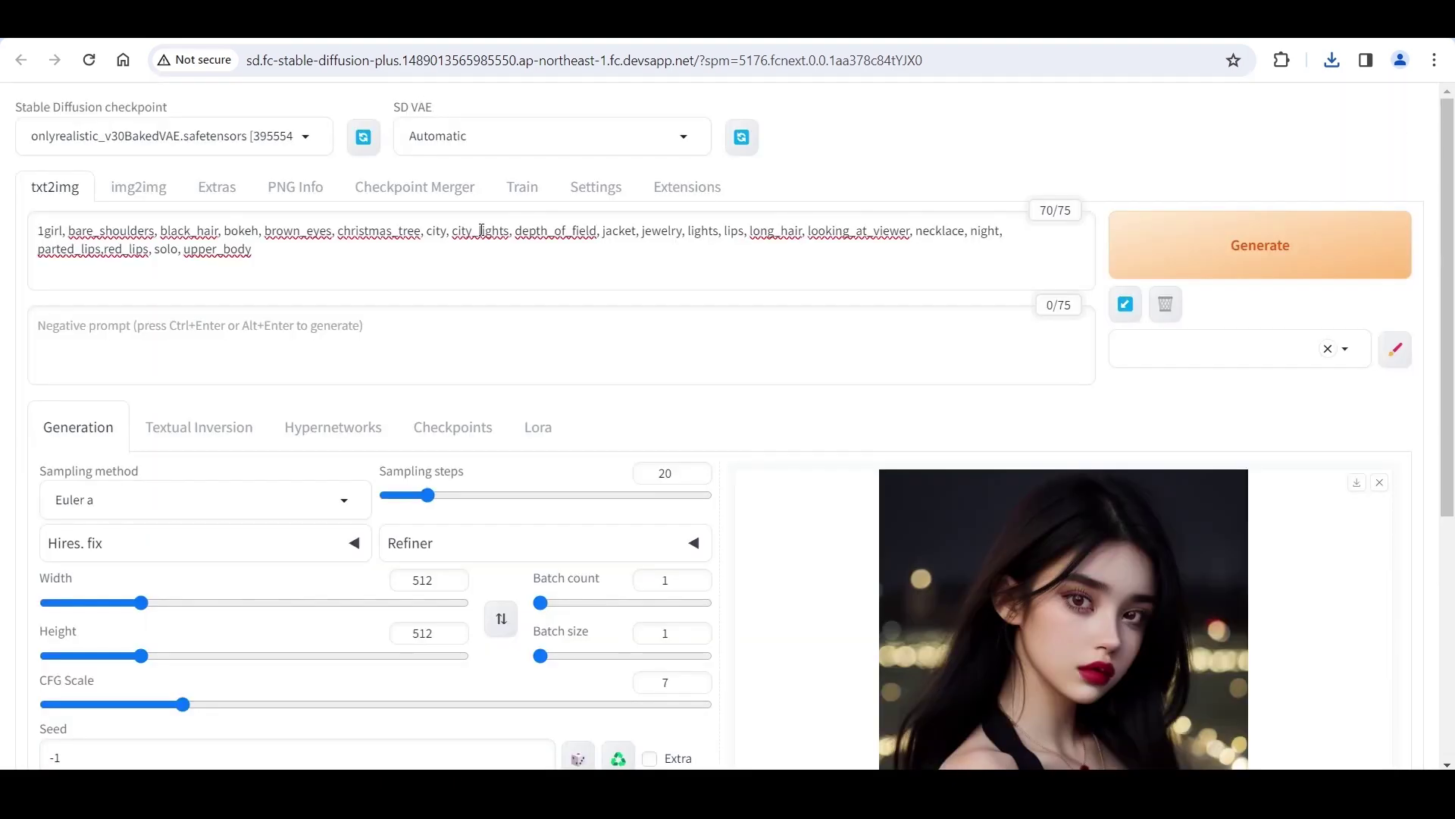
Append 'detailed face' to the prompt and enter 'nsfw' as the negative prompt
click(359, 259)
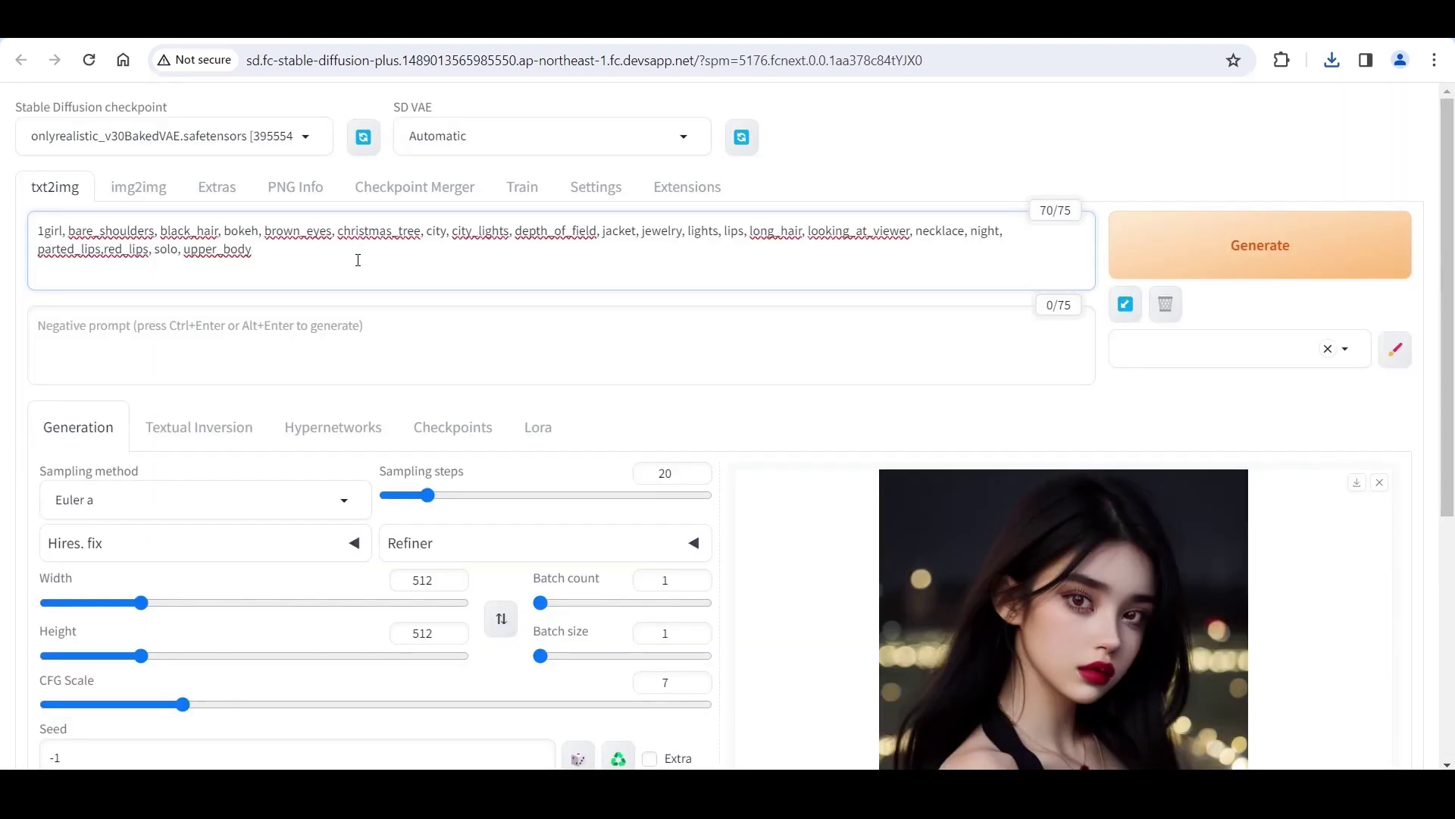
text(detailed face)
click(321, 357)
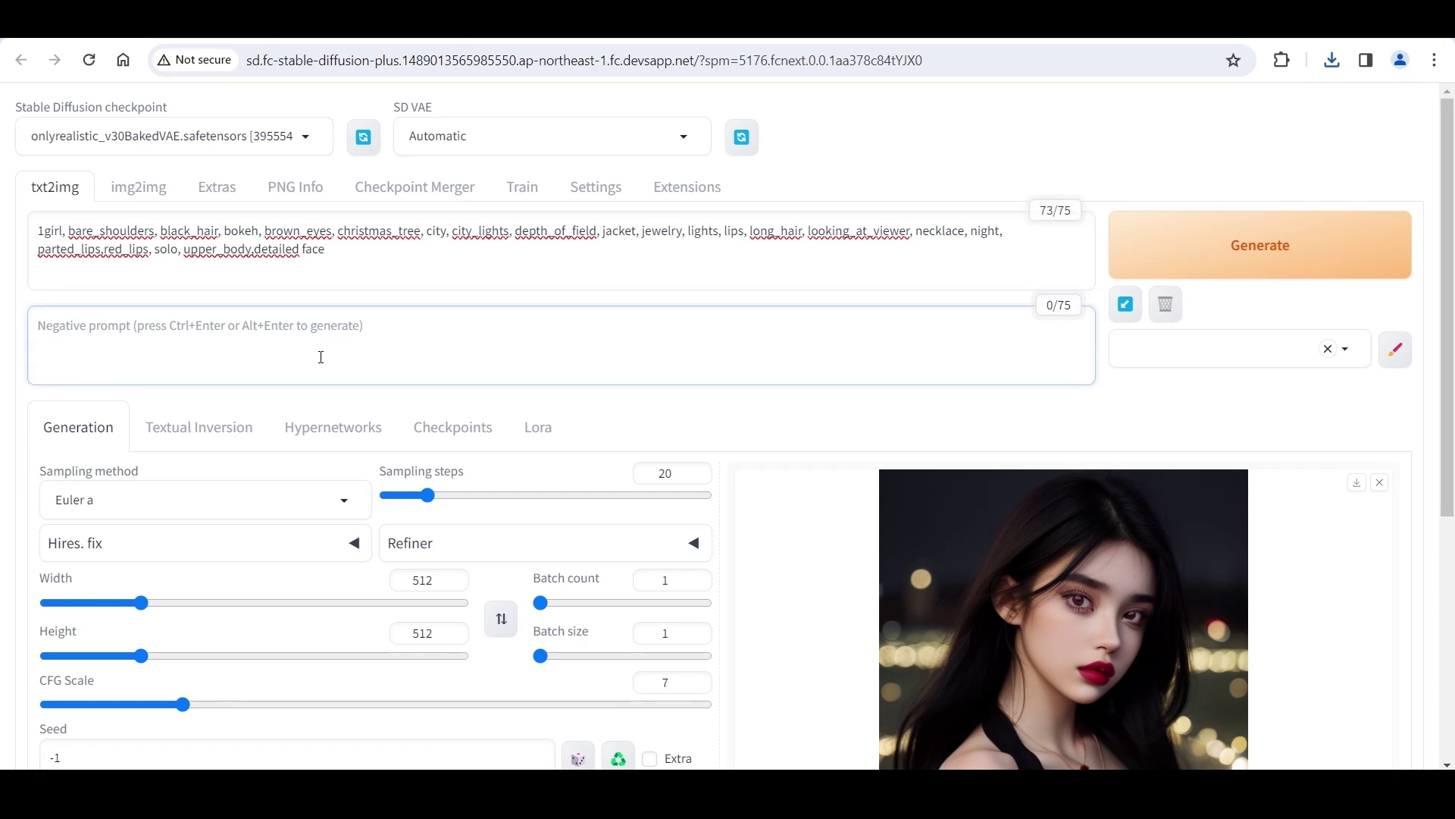
text(nsfw)
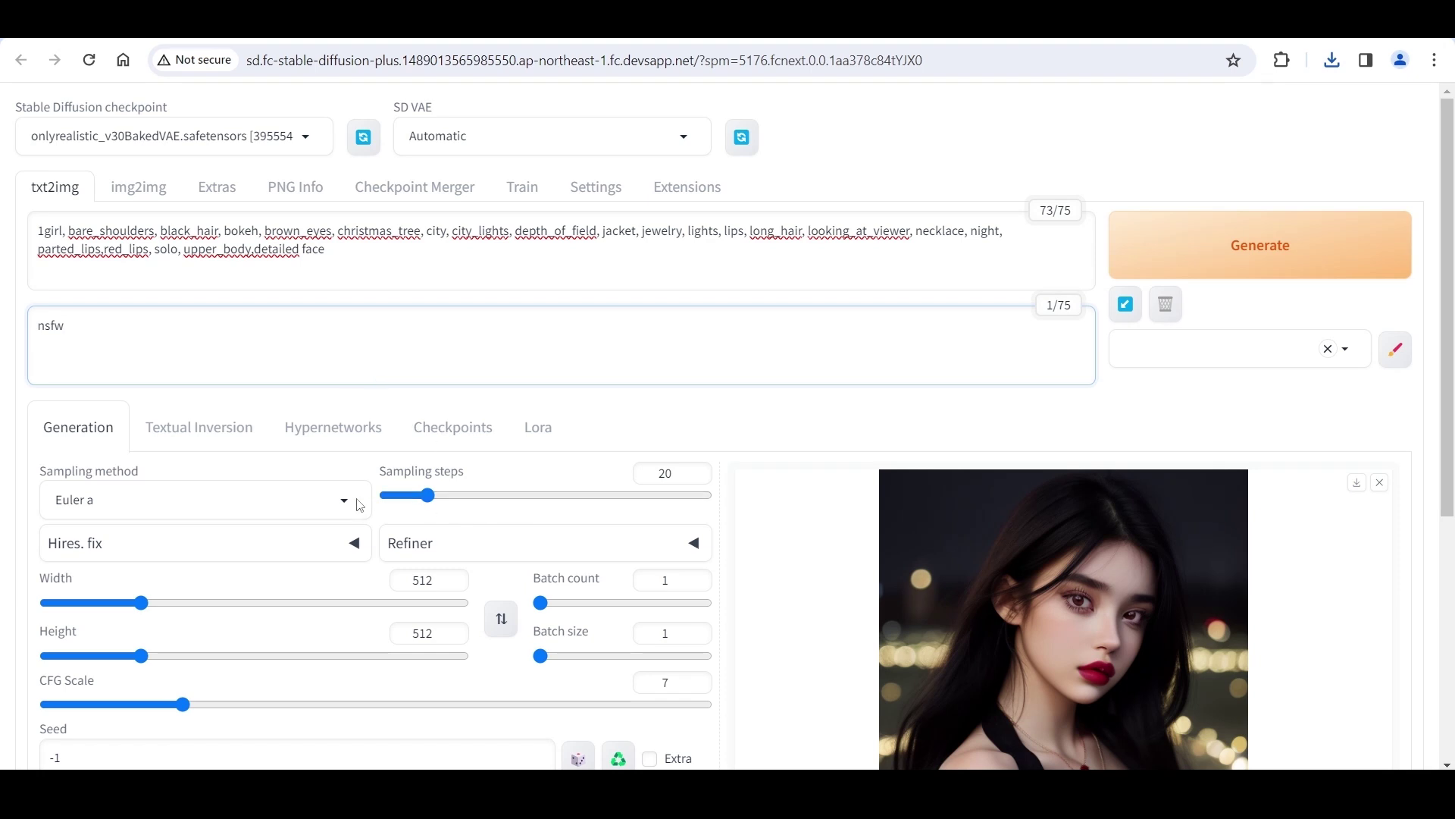
double_click(658, 474)
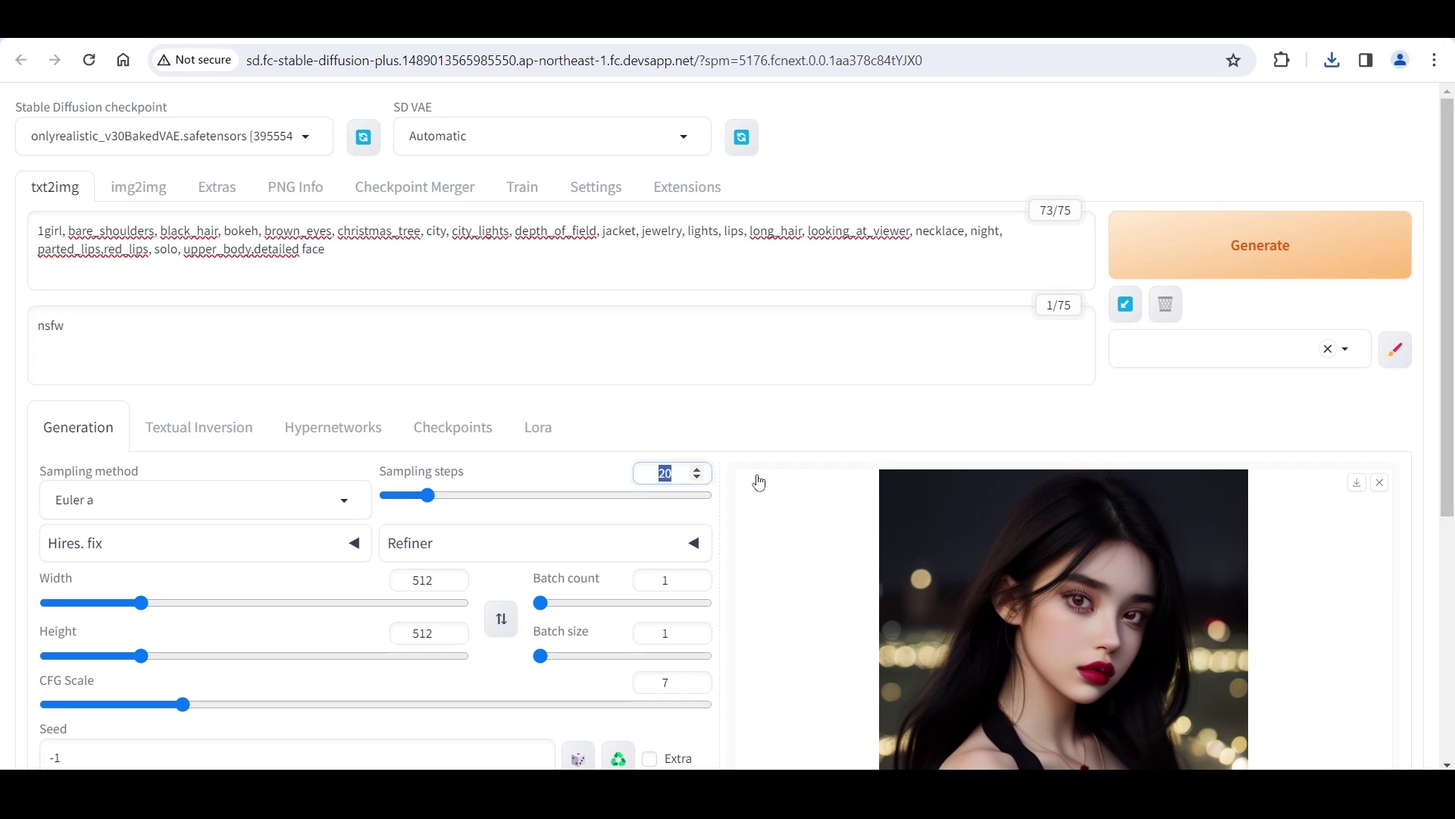
text(50)
click(348, 500)
scroll(236, 414, down, 1)
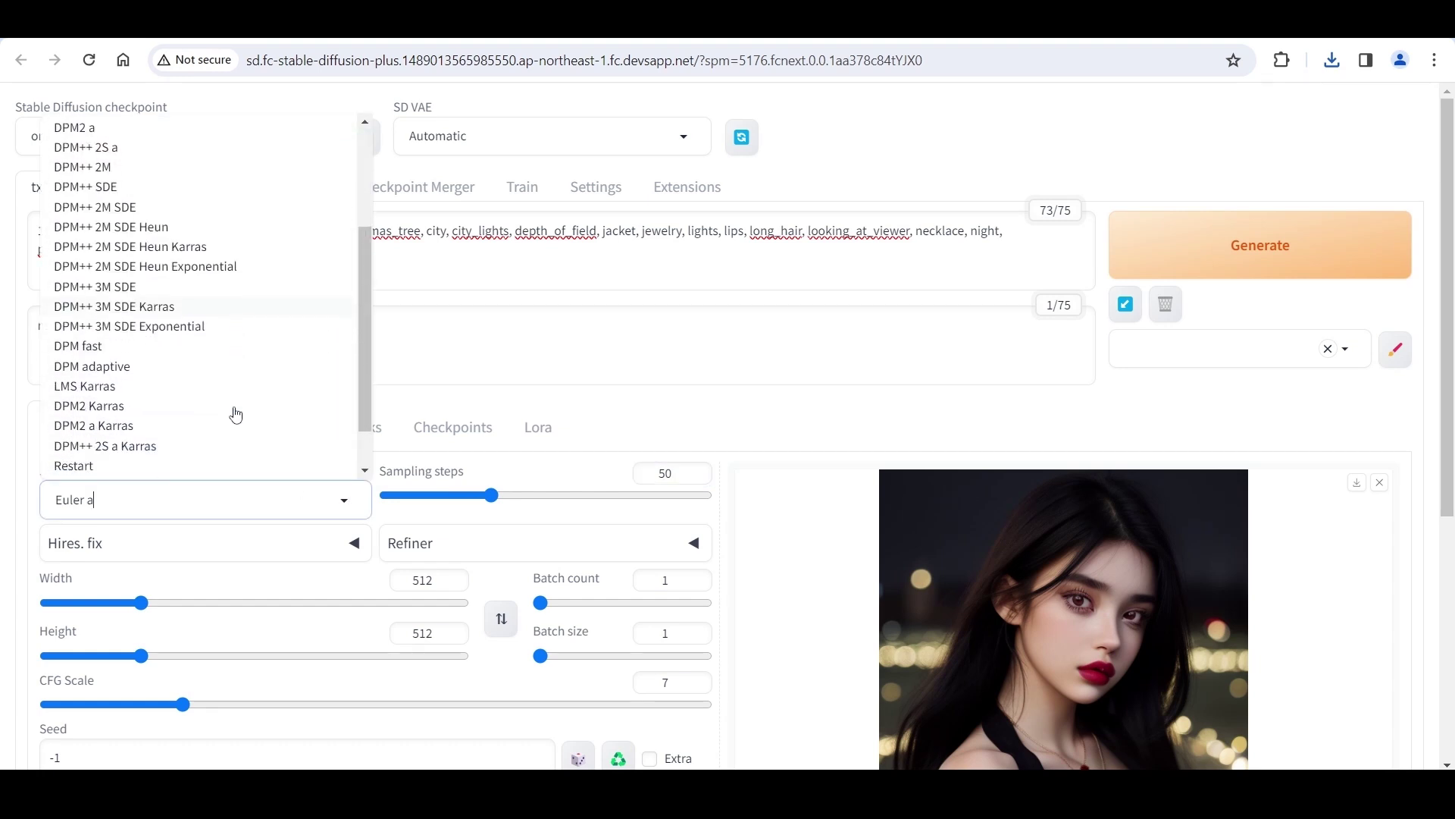
scroll(235, 414, down, 1)
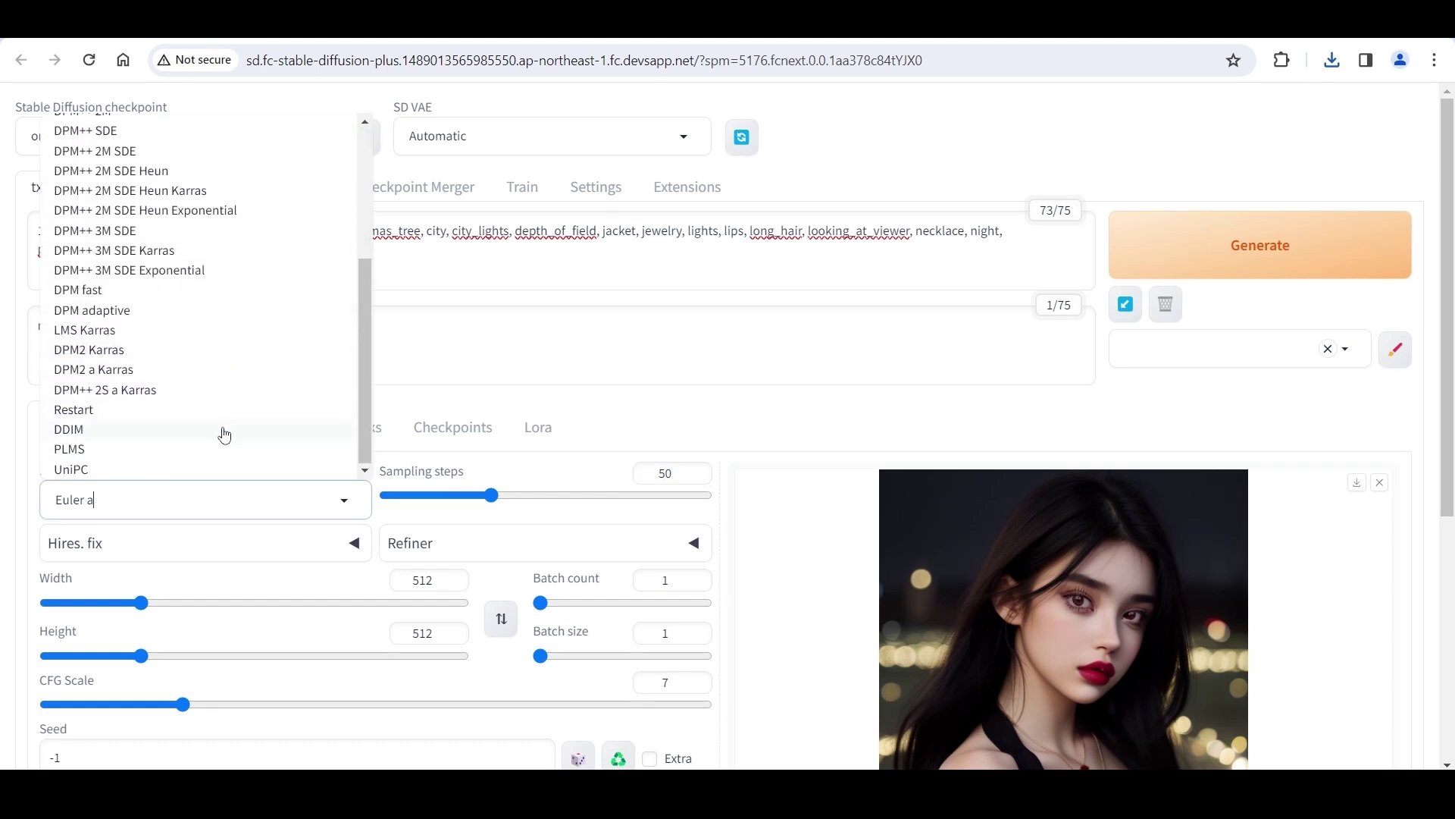
click(225, 432)
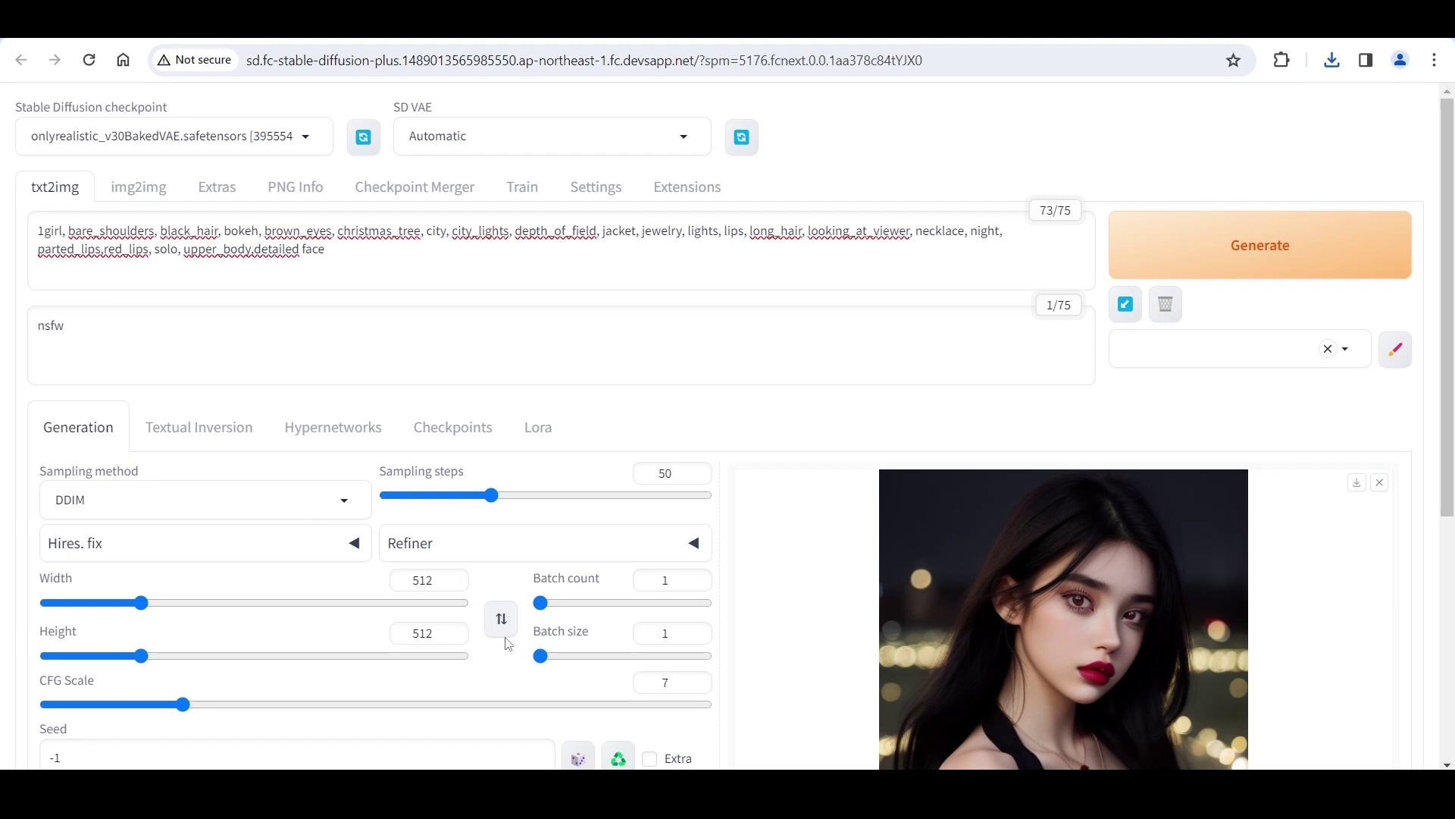
scroll(575, 705, down, 1)
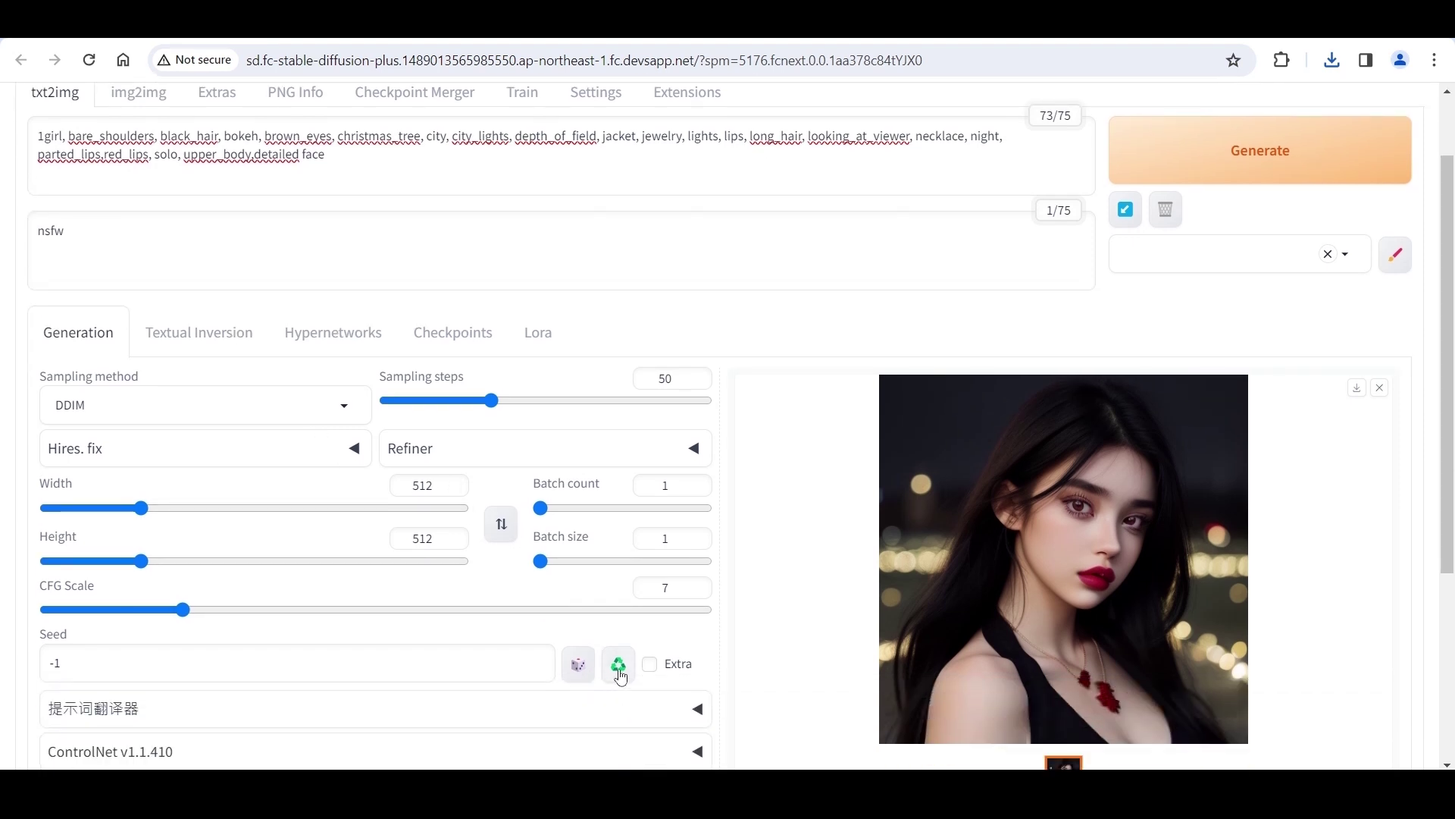
click(620, 671)
scroll(758, 611, up, 1)
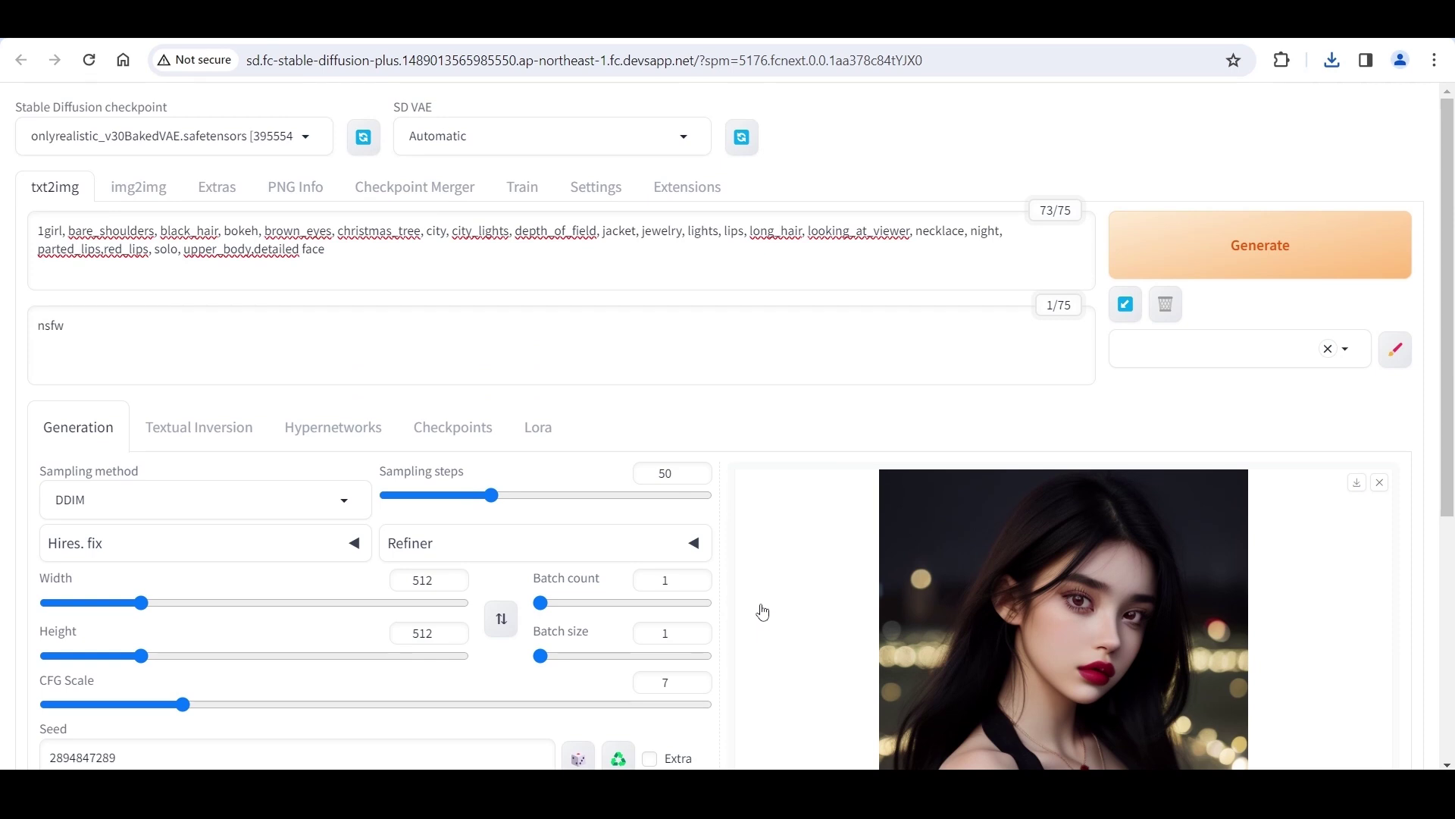
Generate a new portrait with the updated settings and view it enlarged
click(1218, 256)
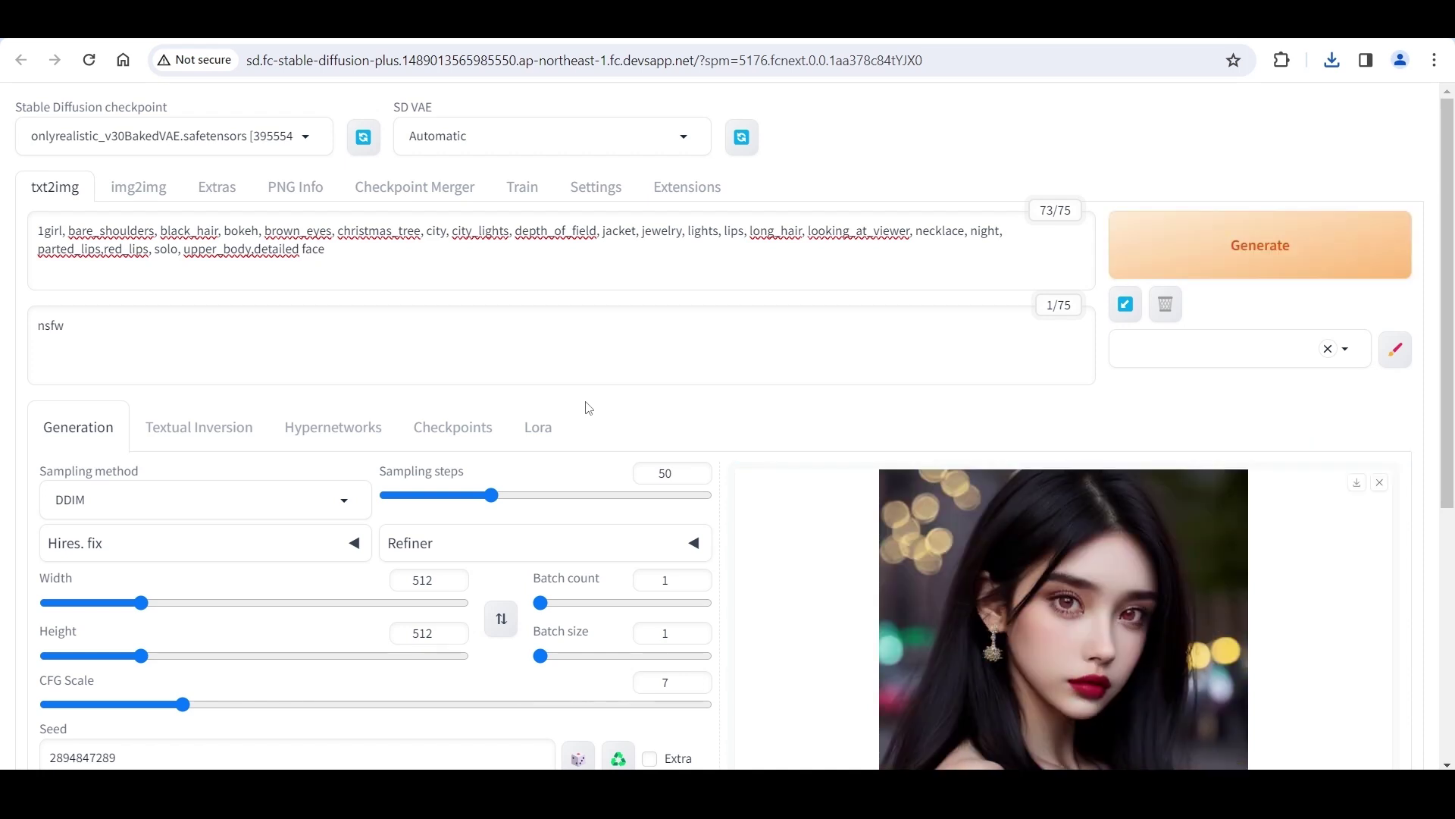
click(957, 508)
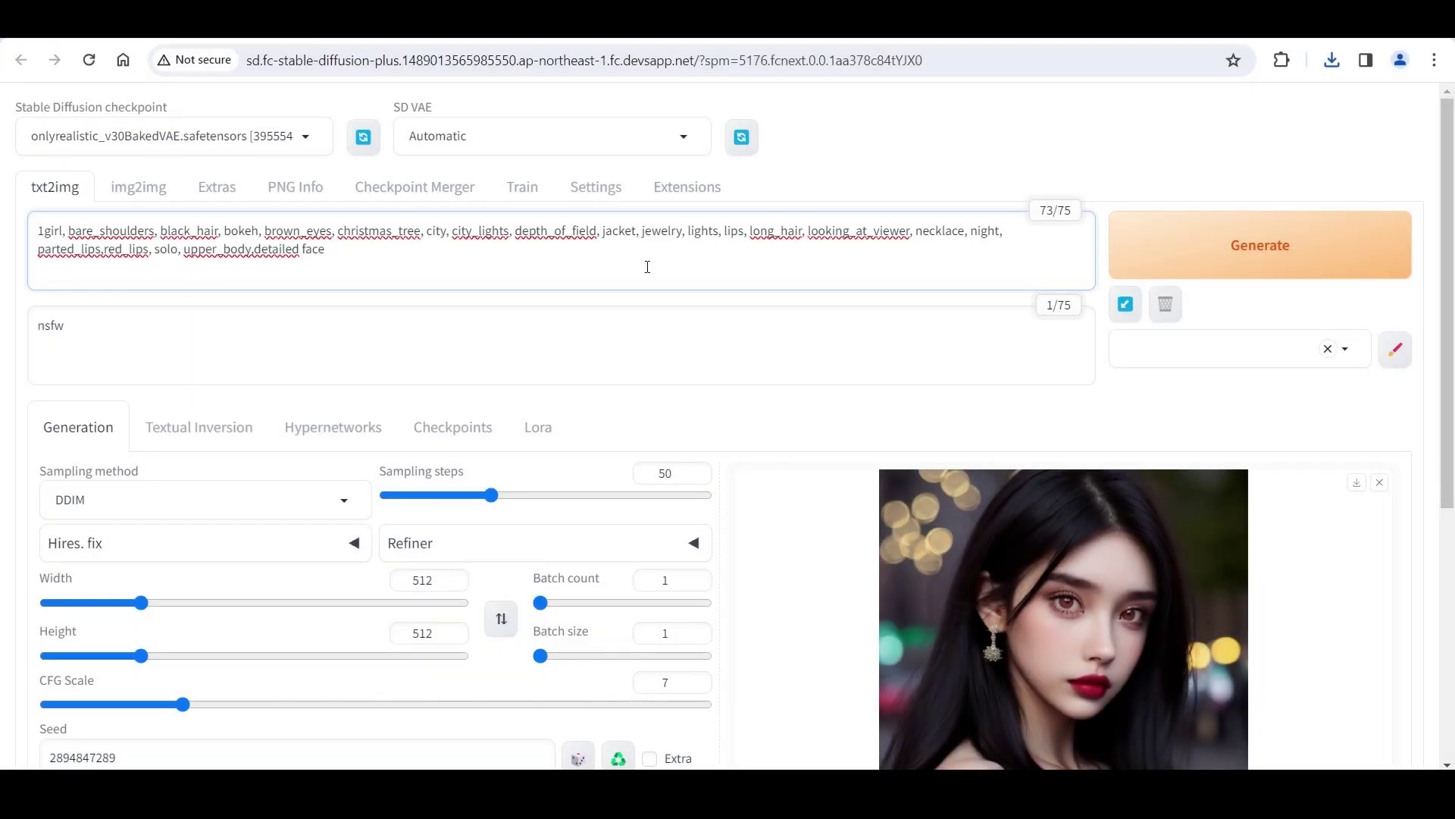
Add 'realistic,photography' to the prompt and 'paintings,drawings,sketches' to the negative prompt
text(,realistic,photog)
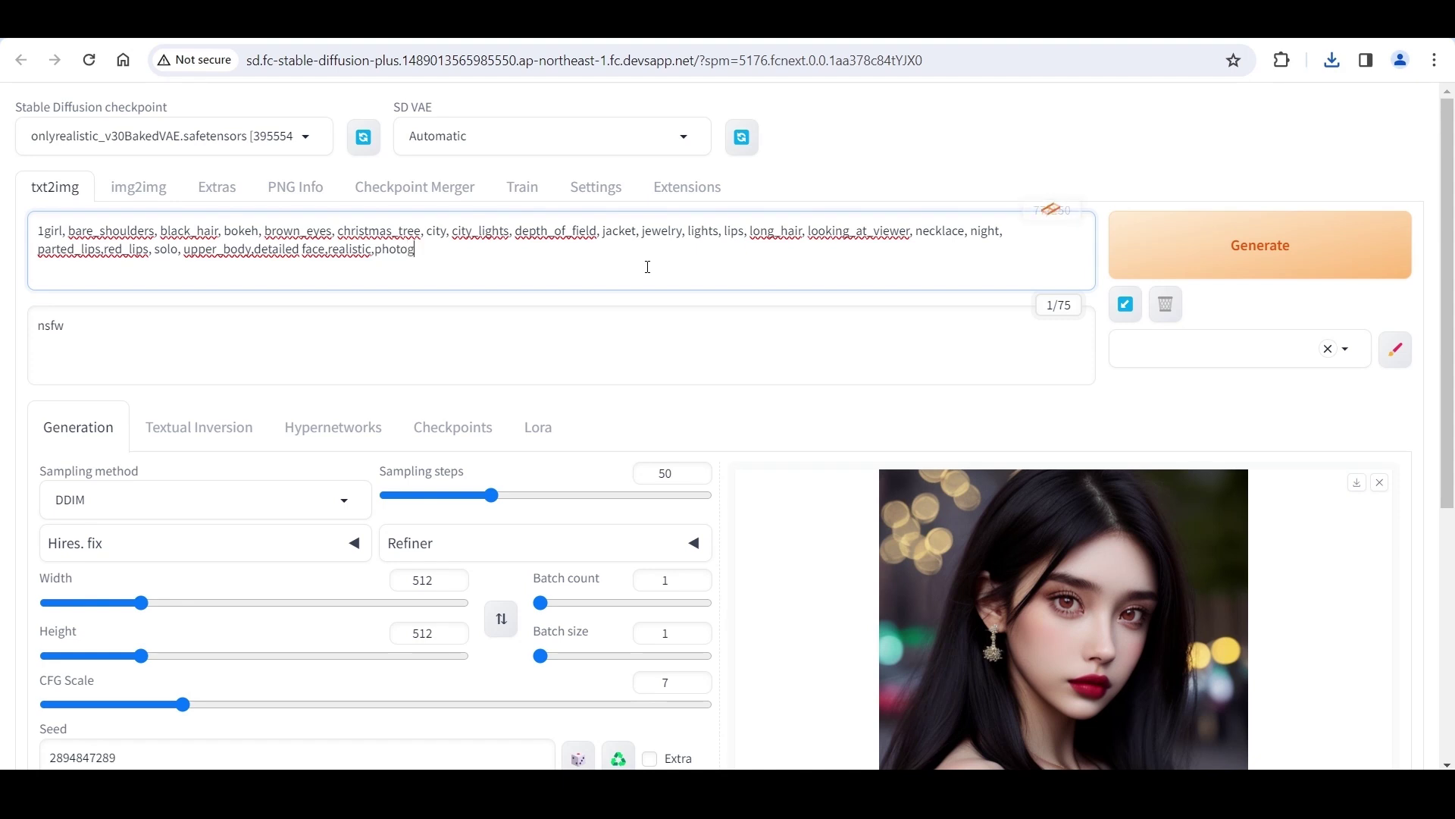
text(raphy)
click(552, 343)
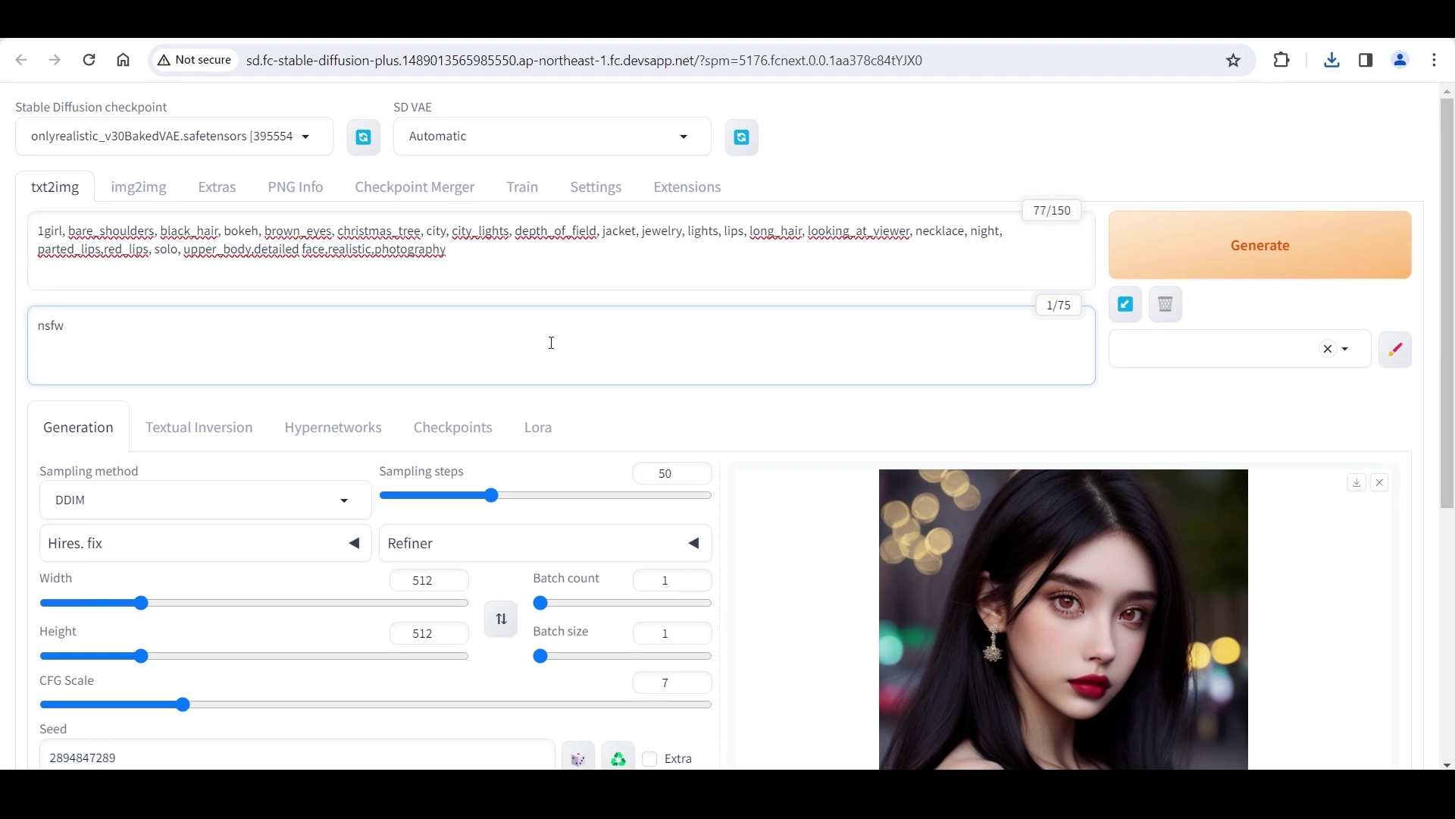
text(paintings,)
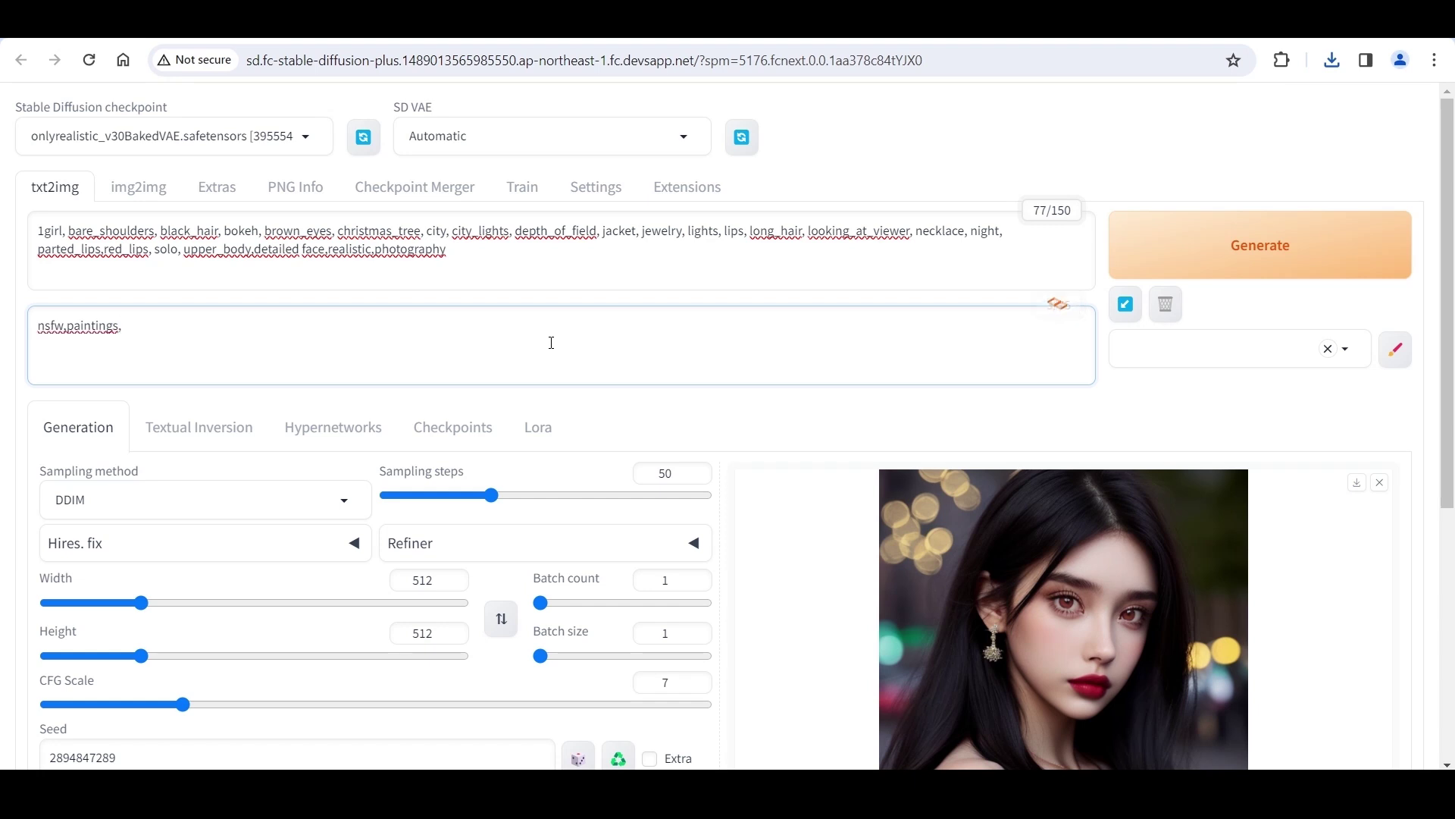
text(drawings,sketches)
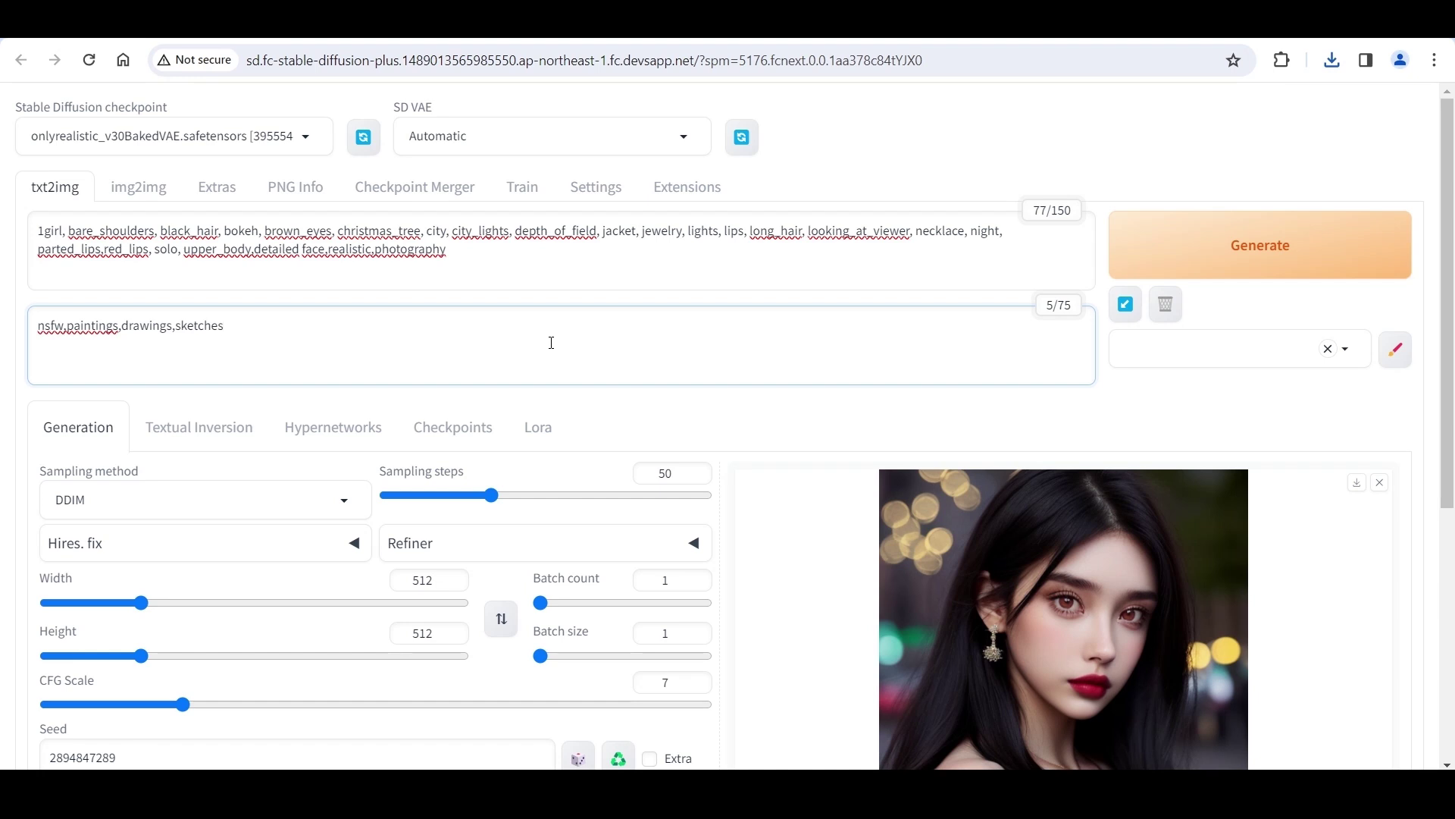
click(690, 301)
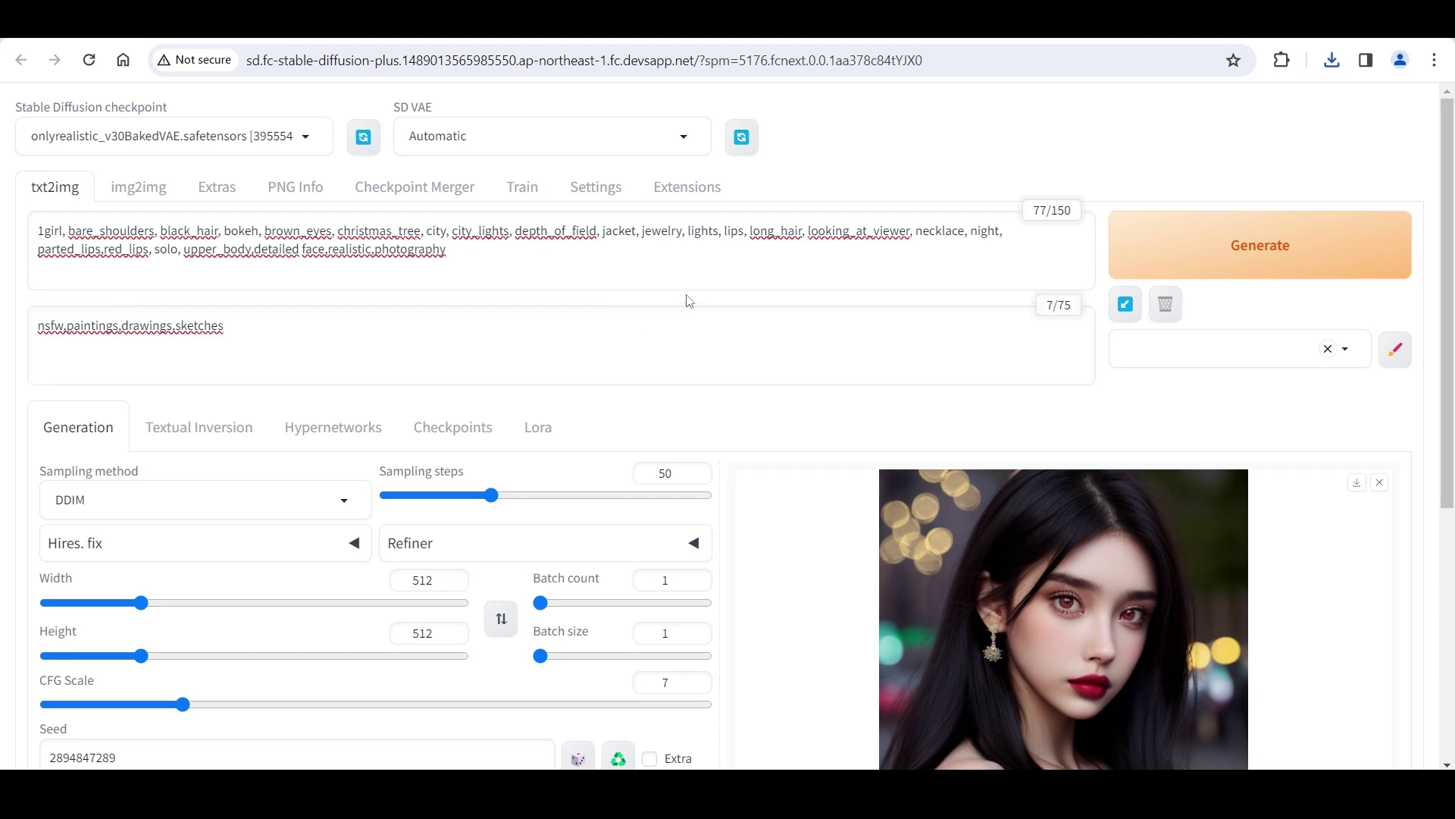
Generate a more photographic portrait from the current prompts and view it full-size
click(1216, 262)
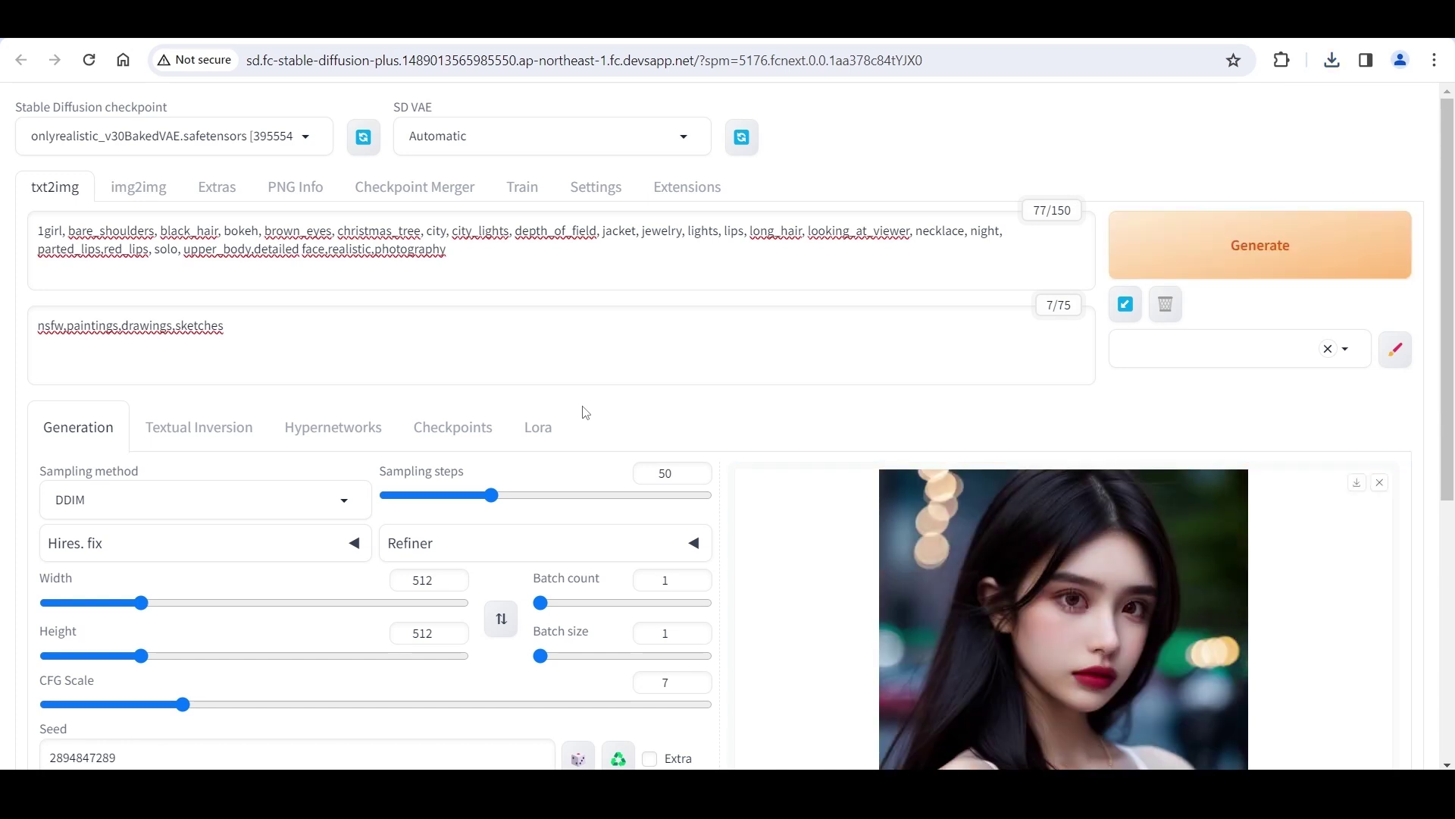
click(1056, 530)
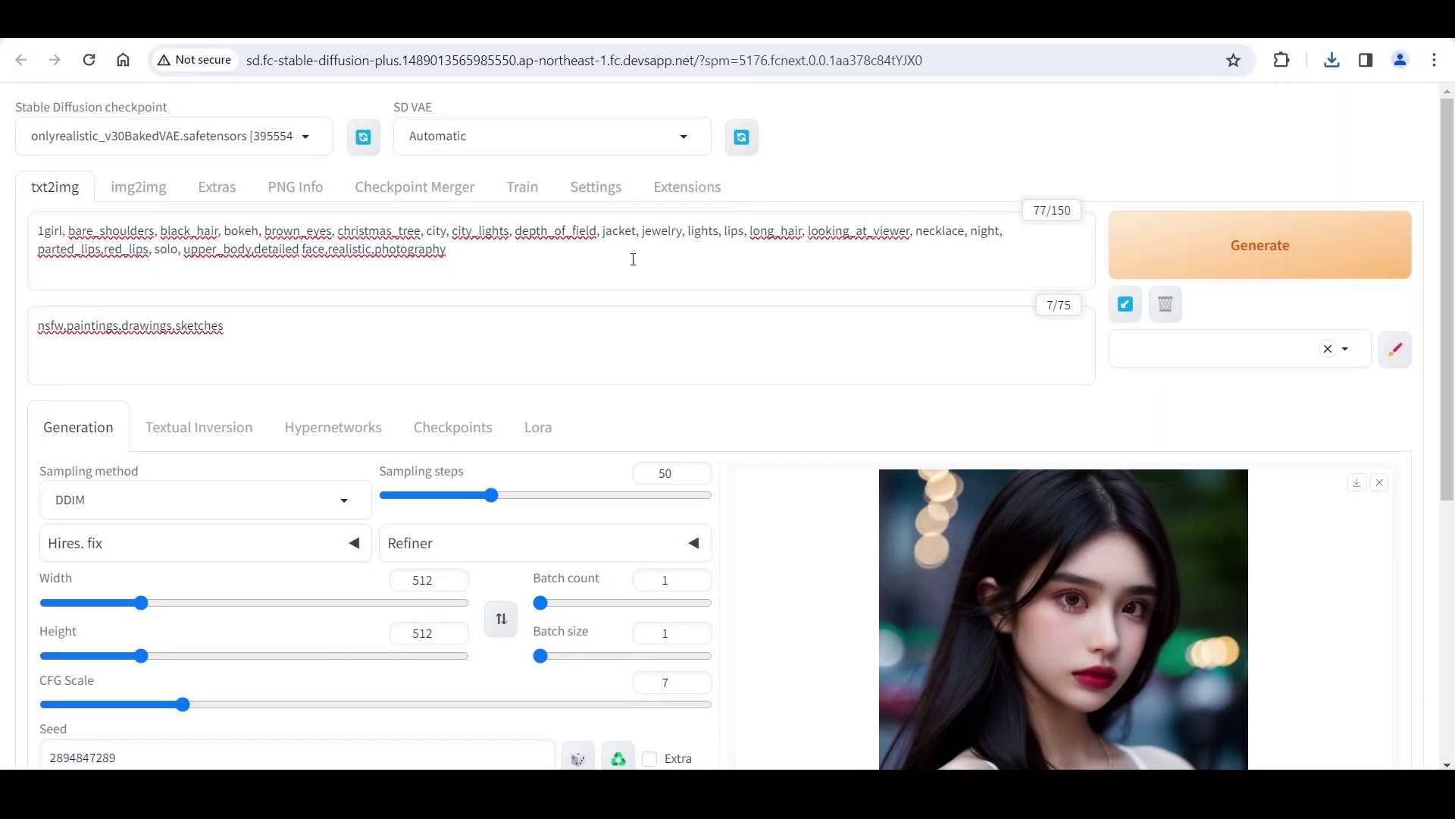
click(633, 260)
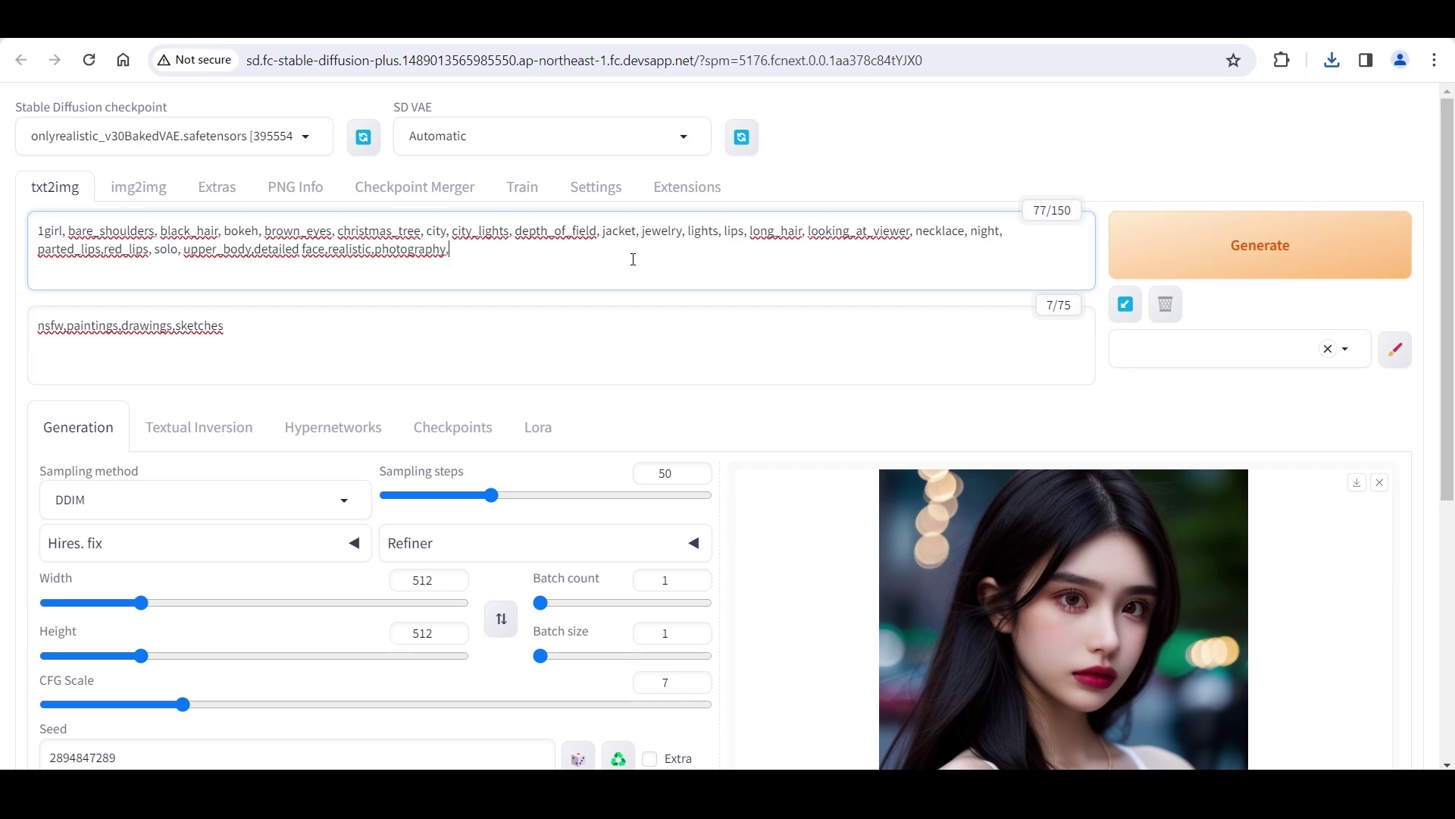
Append 'masterpiece,best quality,8K,HDR' to the prompt
text(masterpiece,best qu)
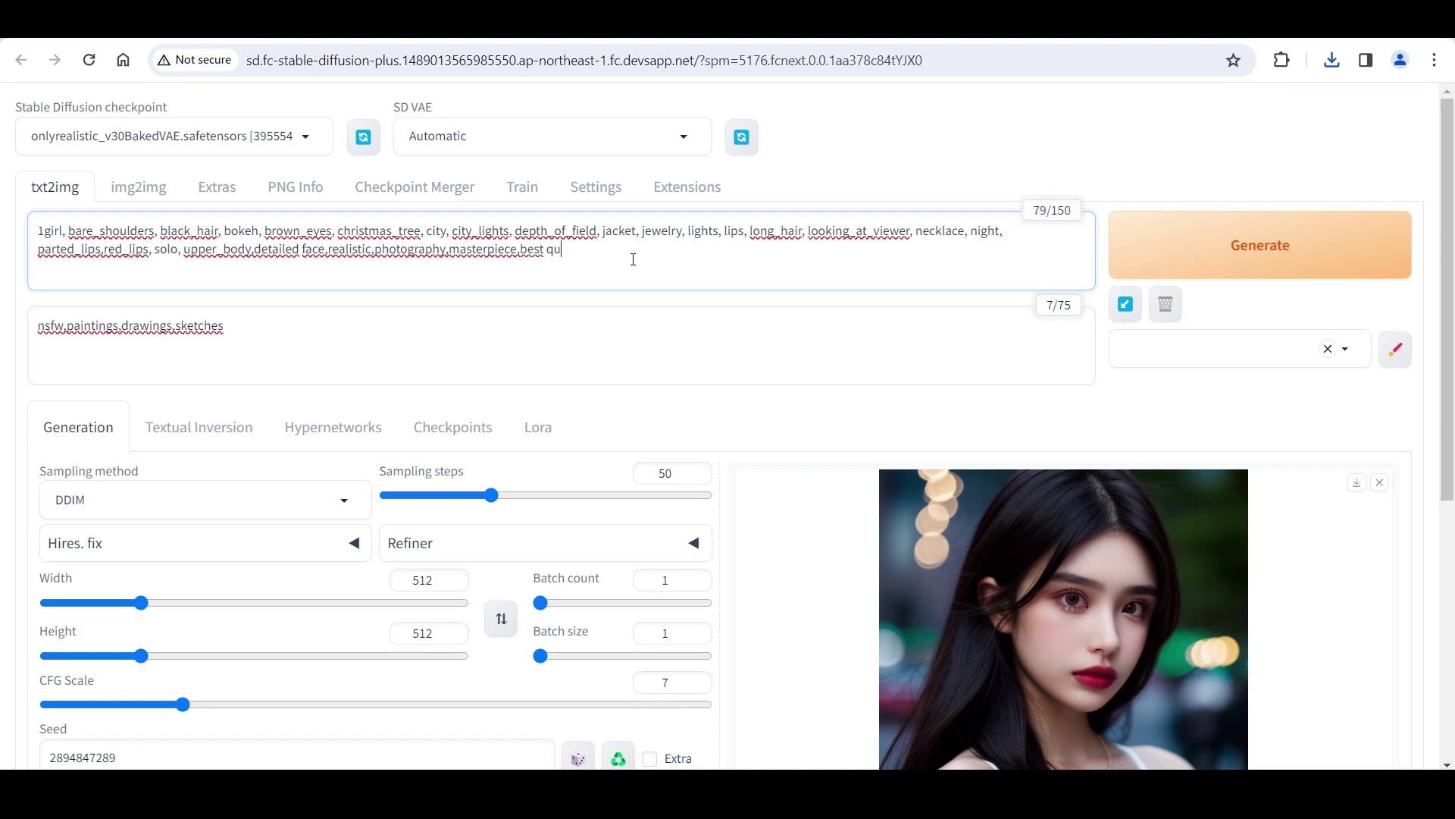
text(ality,8)
key(Caps_Lock)
text(K,)
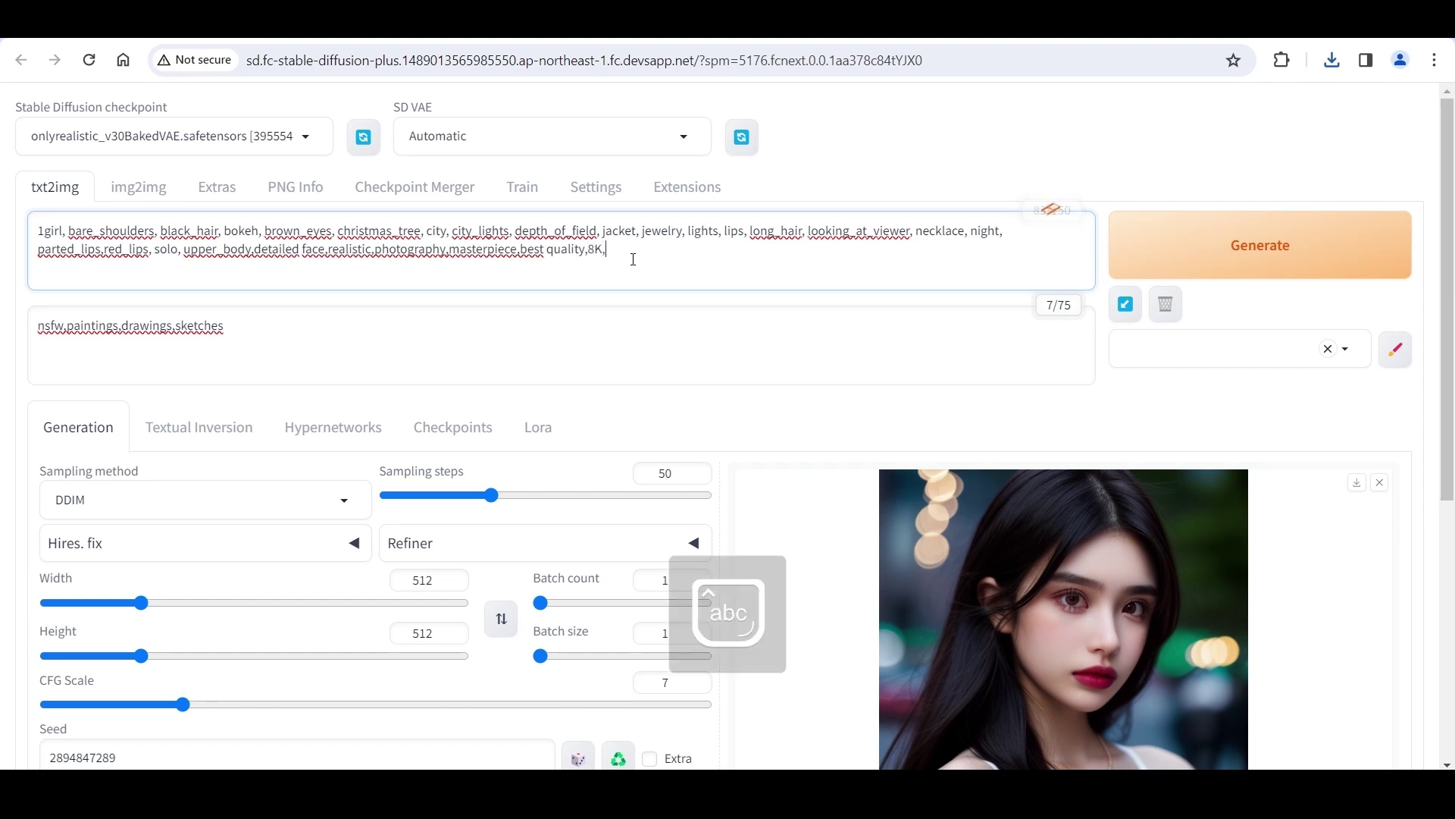
key(Caps_Lock)
text(,HDR)
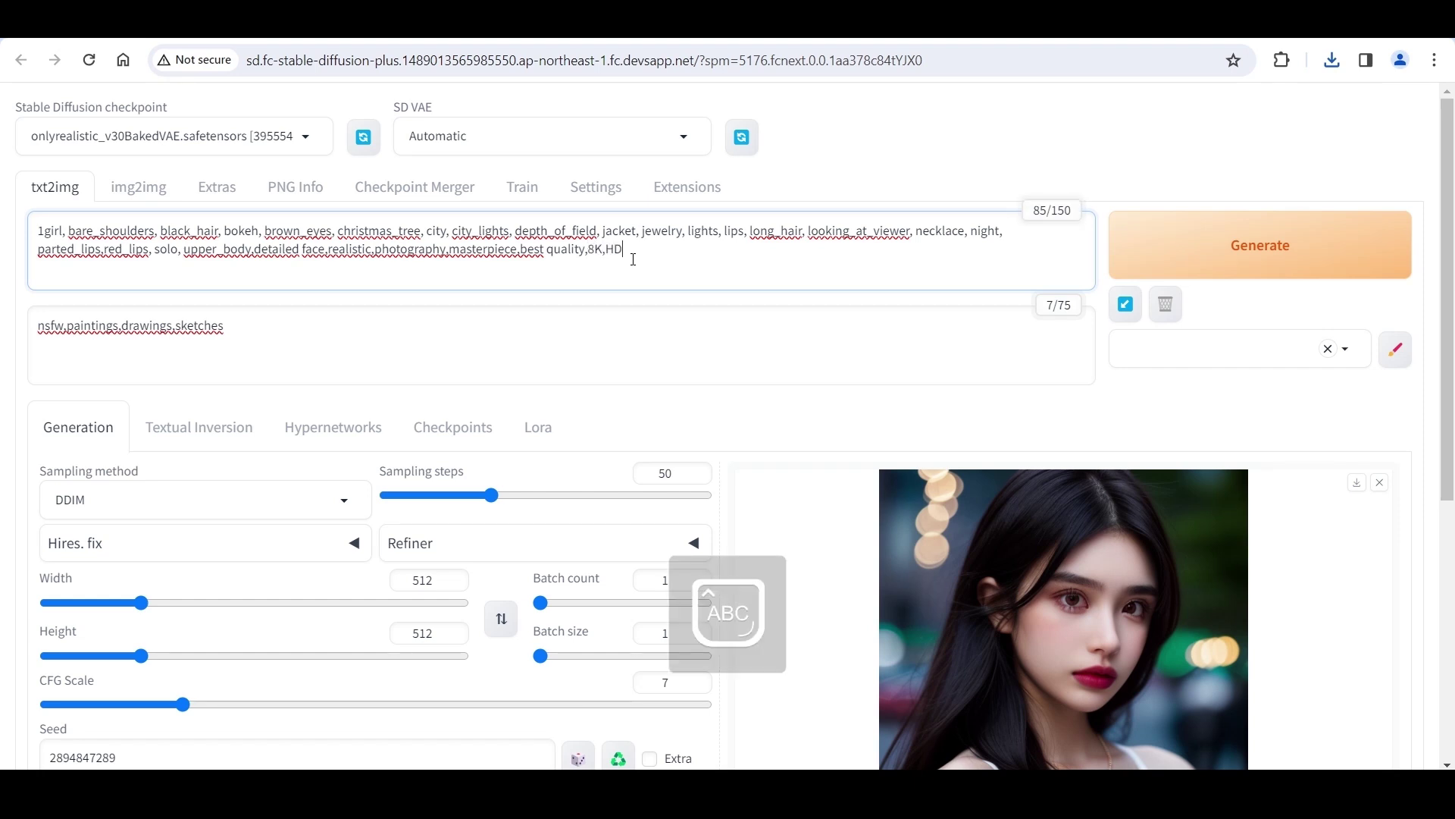
Add ',worst quality,low quality' to the negative prompt, then generate and view the new portrait
click(533, 340)
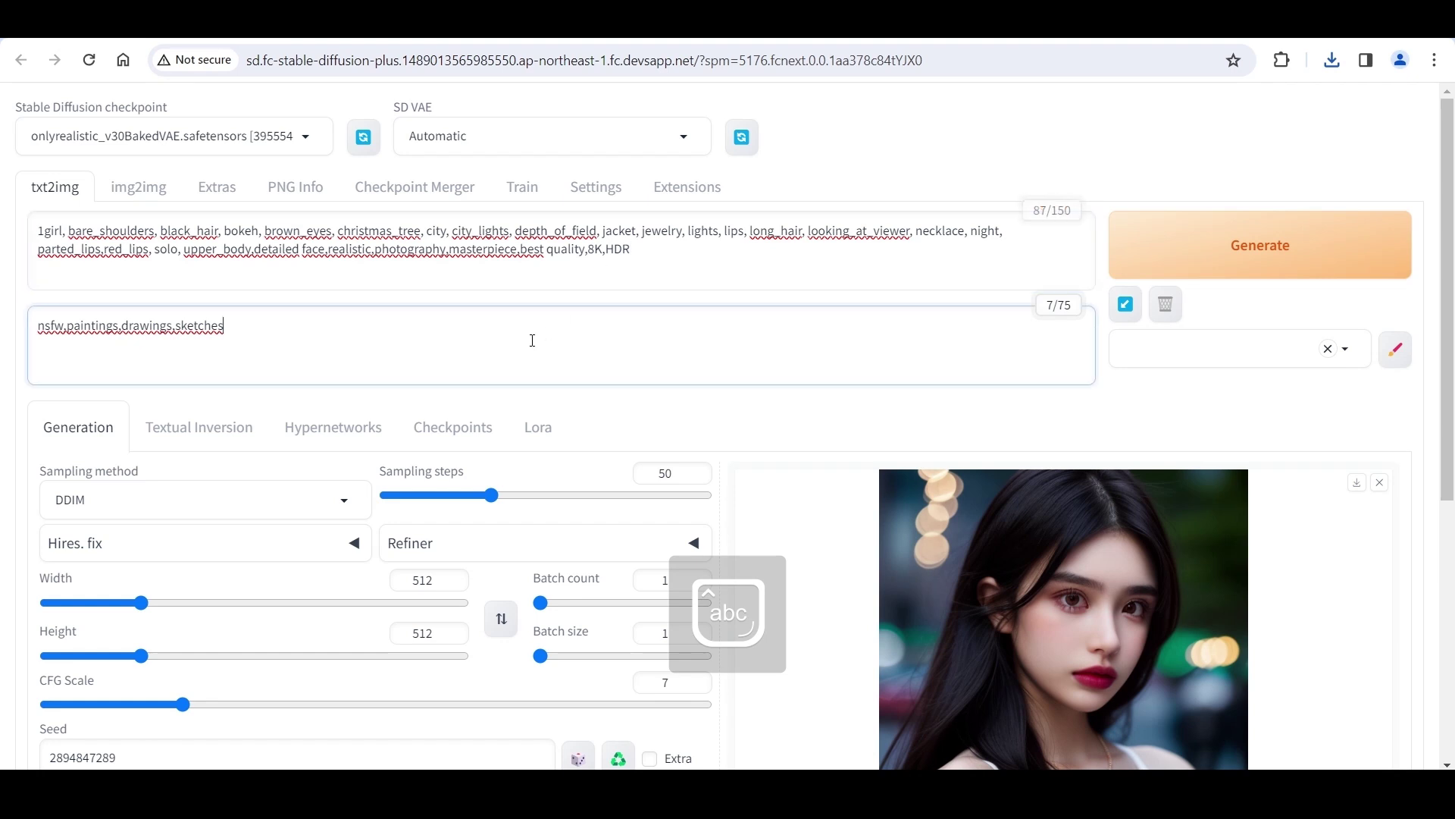
key(Caps_Lock)
text(,)
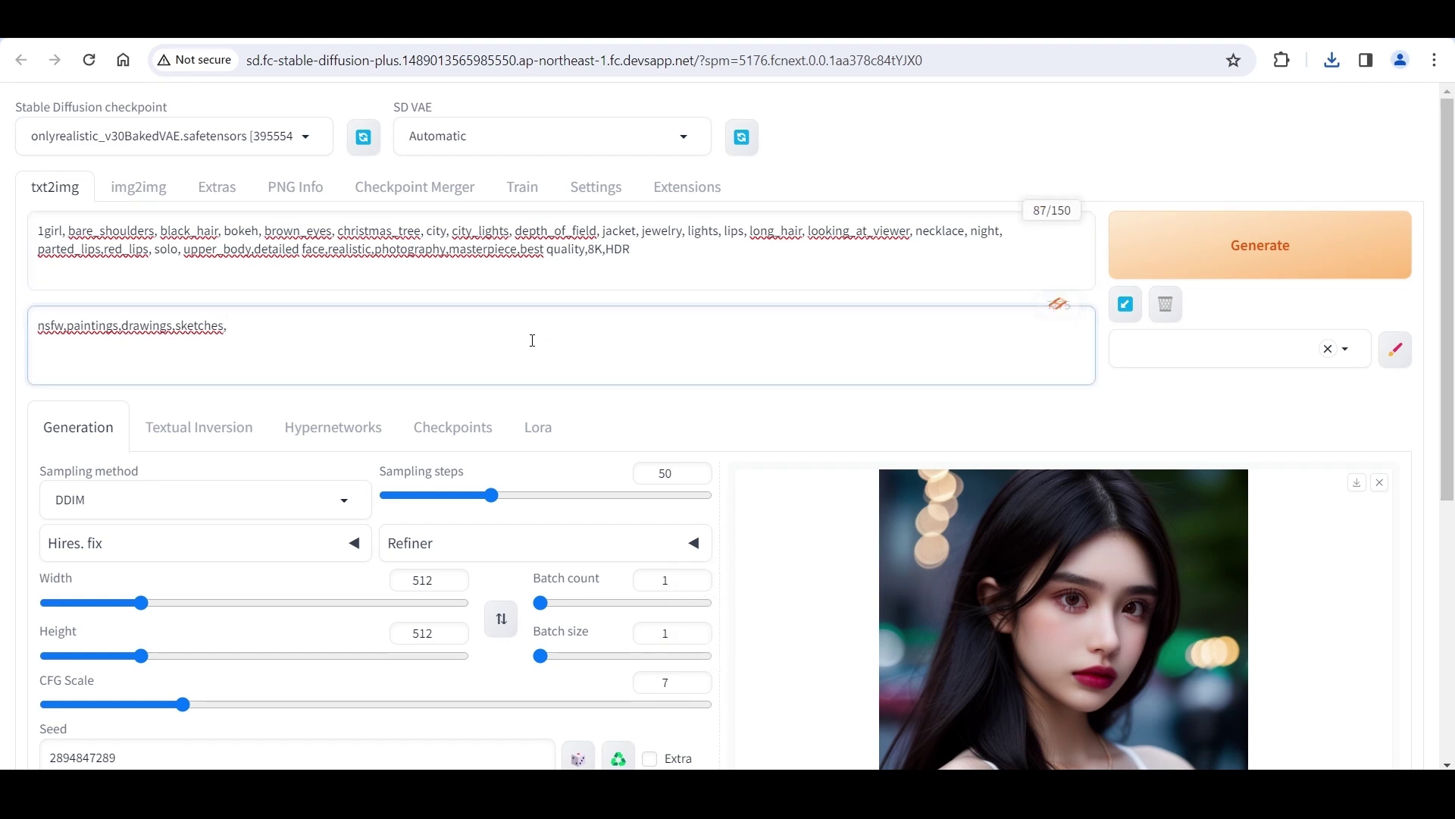
text(worst quality,low)
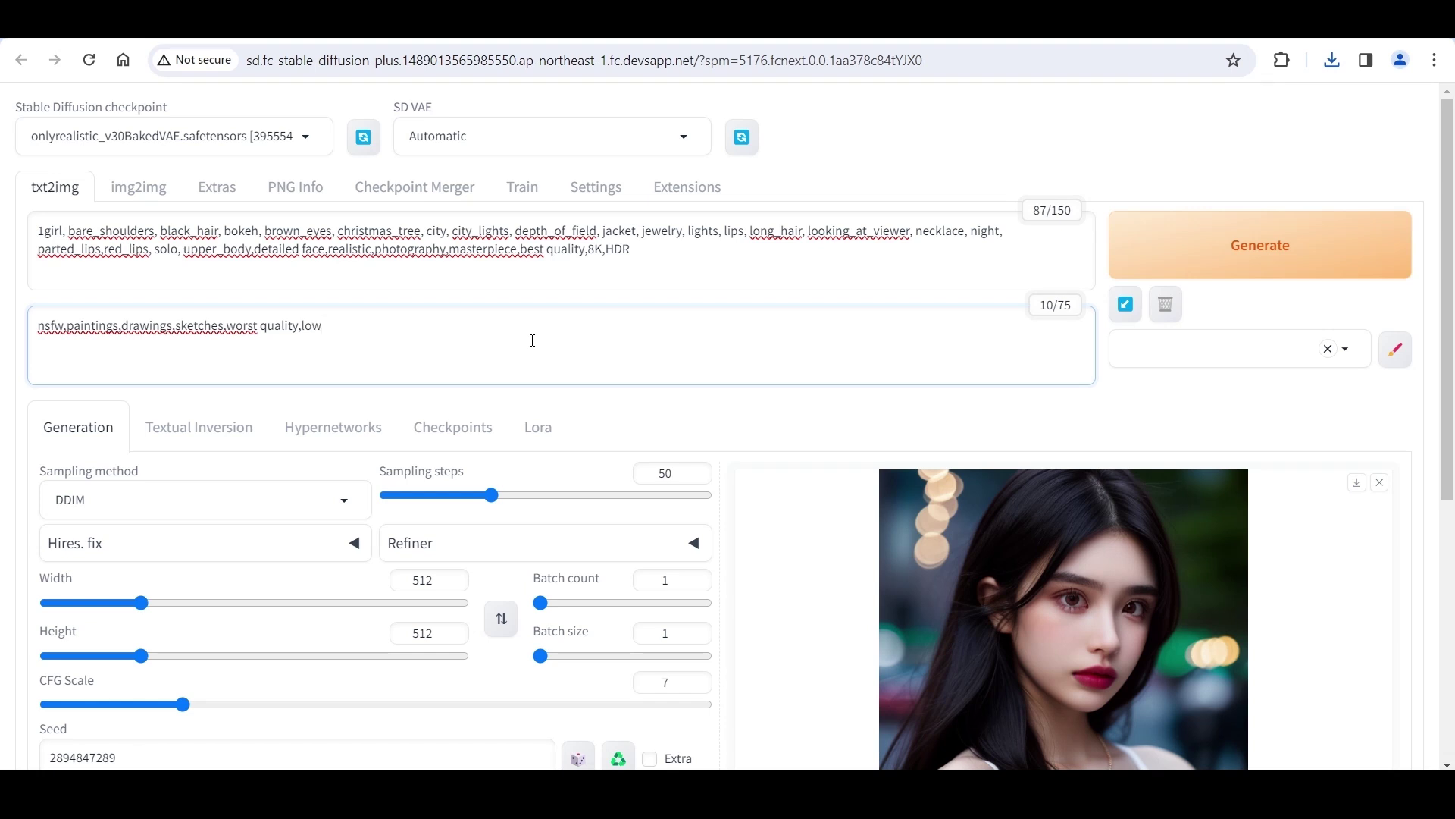
text( quali)
text(ty)
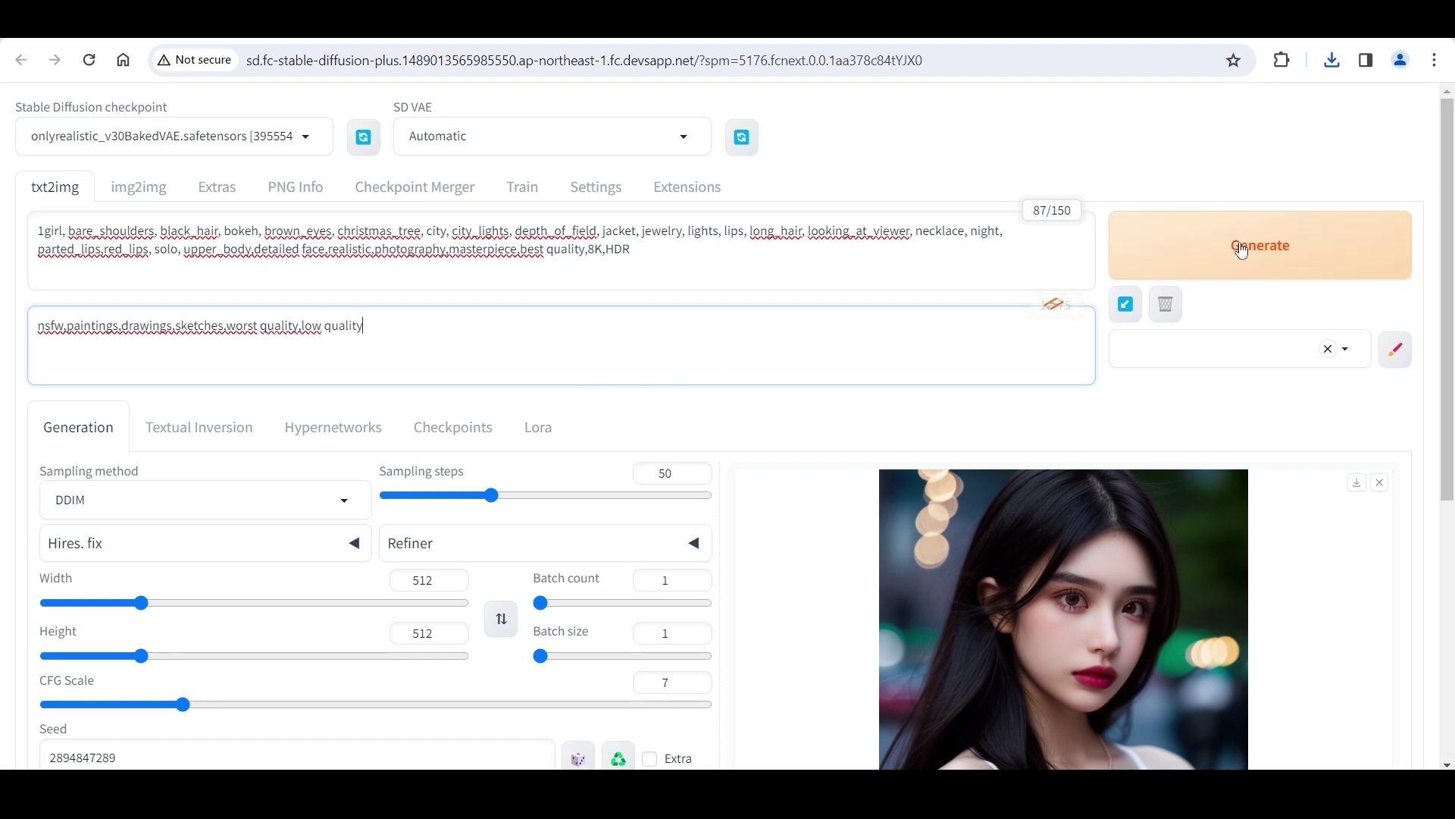
click(1242, 251)
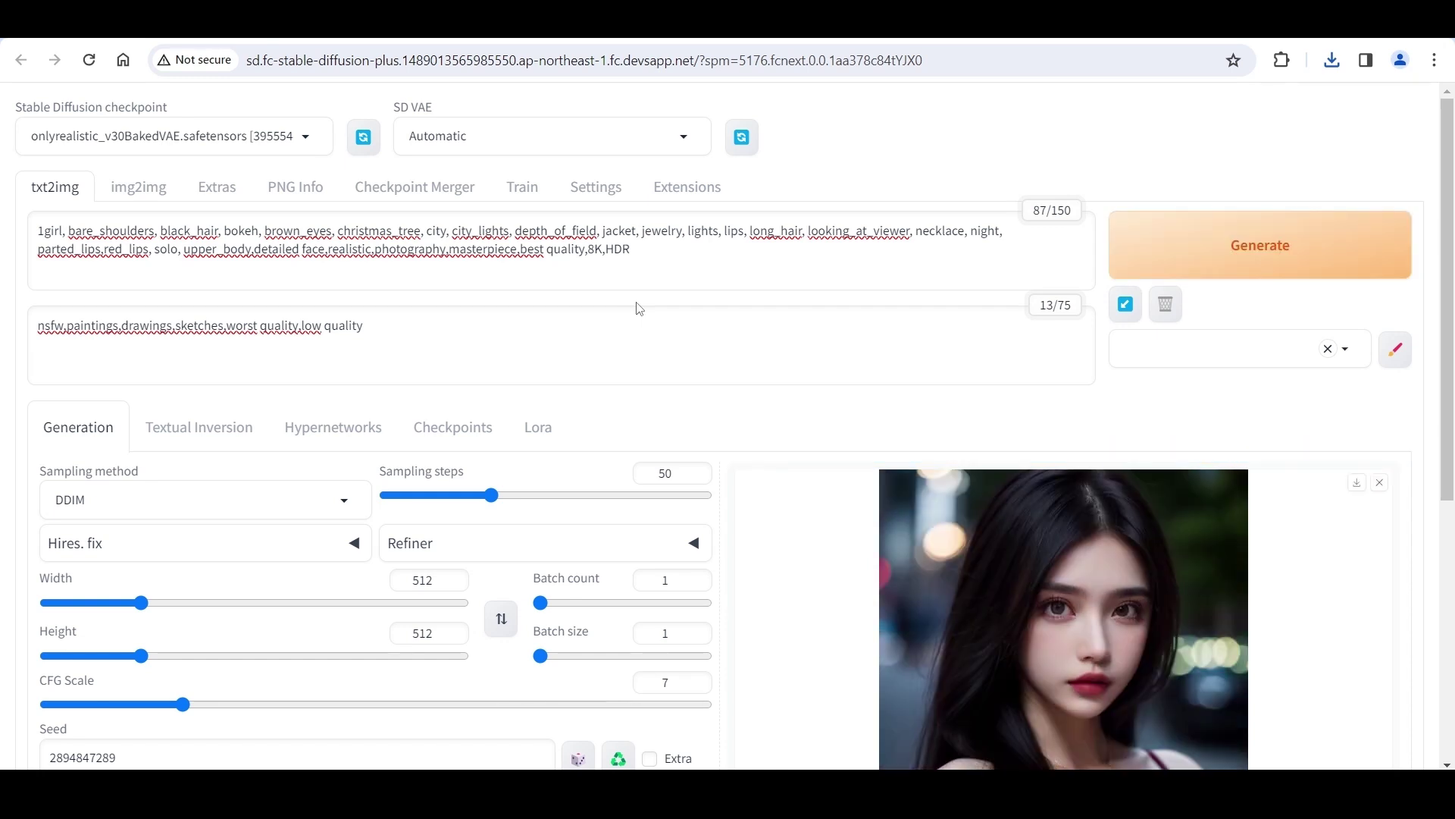
click(974, 519)
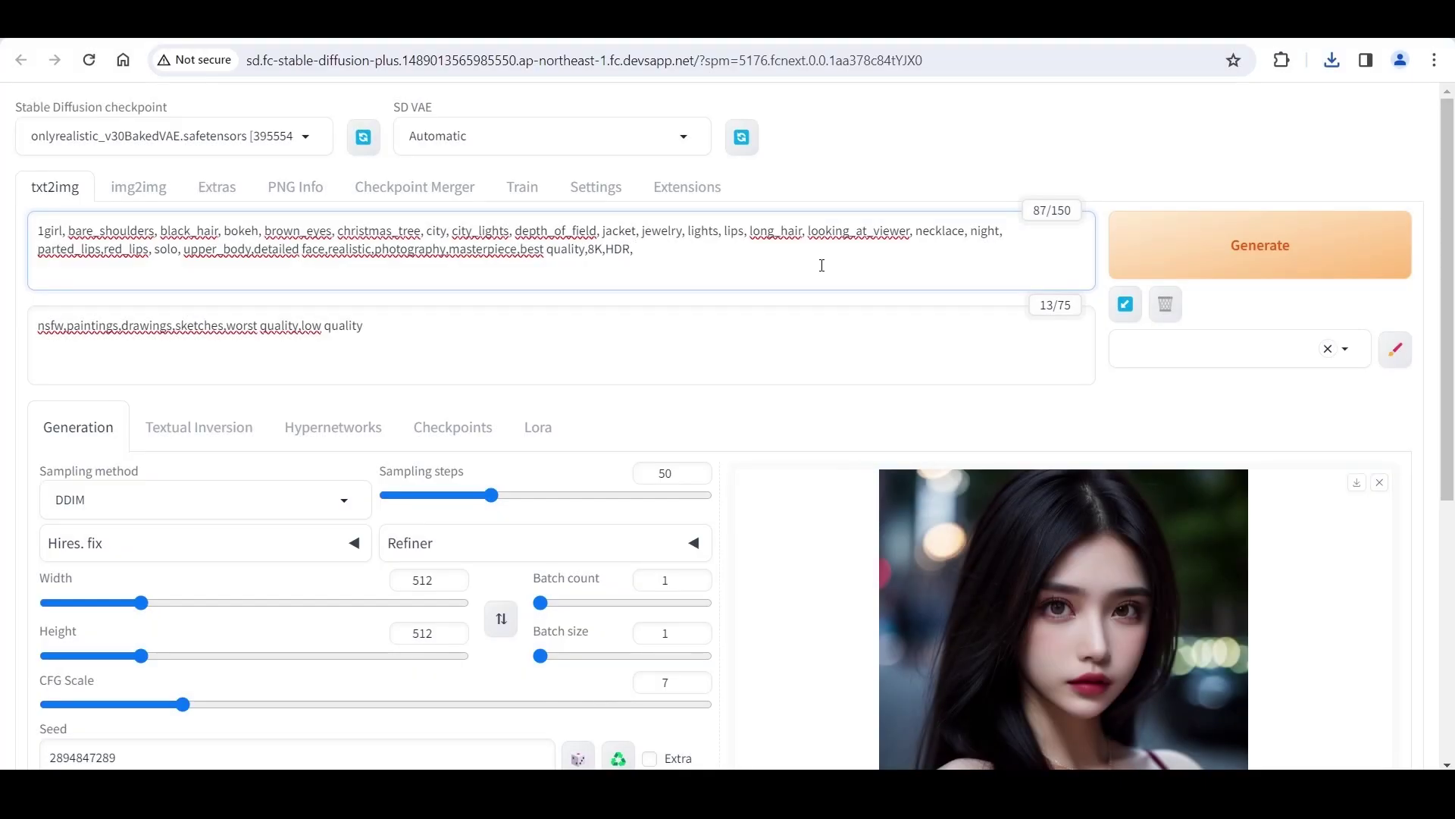
Append 'RAW photo,highres' to the prompt and ',lowres' to the negative prompt, then generate
key(Caps_Lock)
text(RAW)
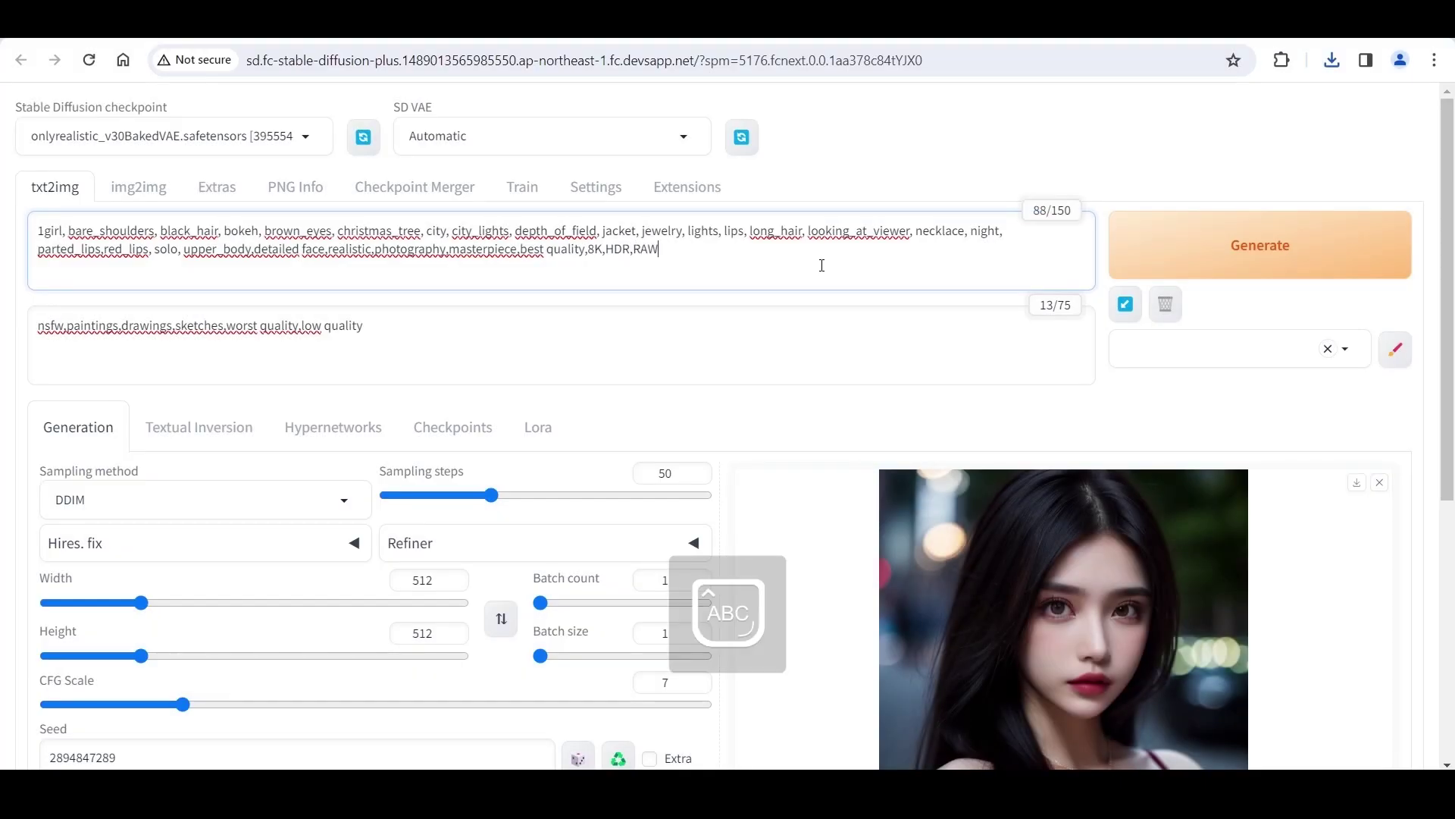
key(Caps_Lock)
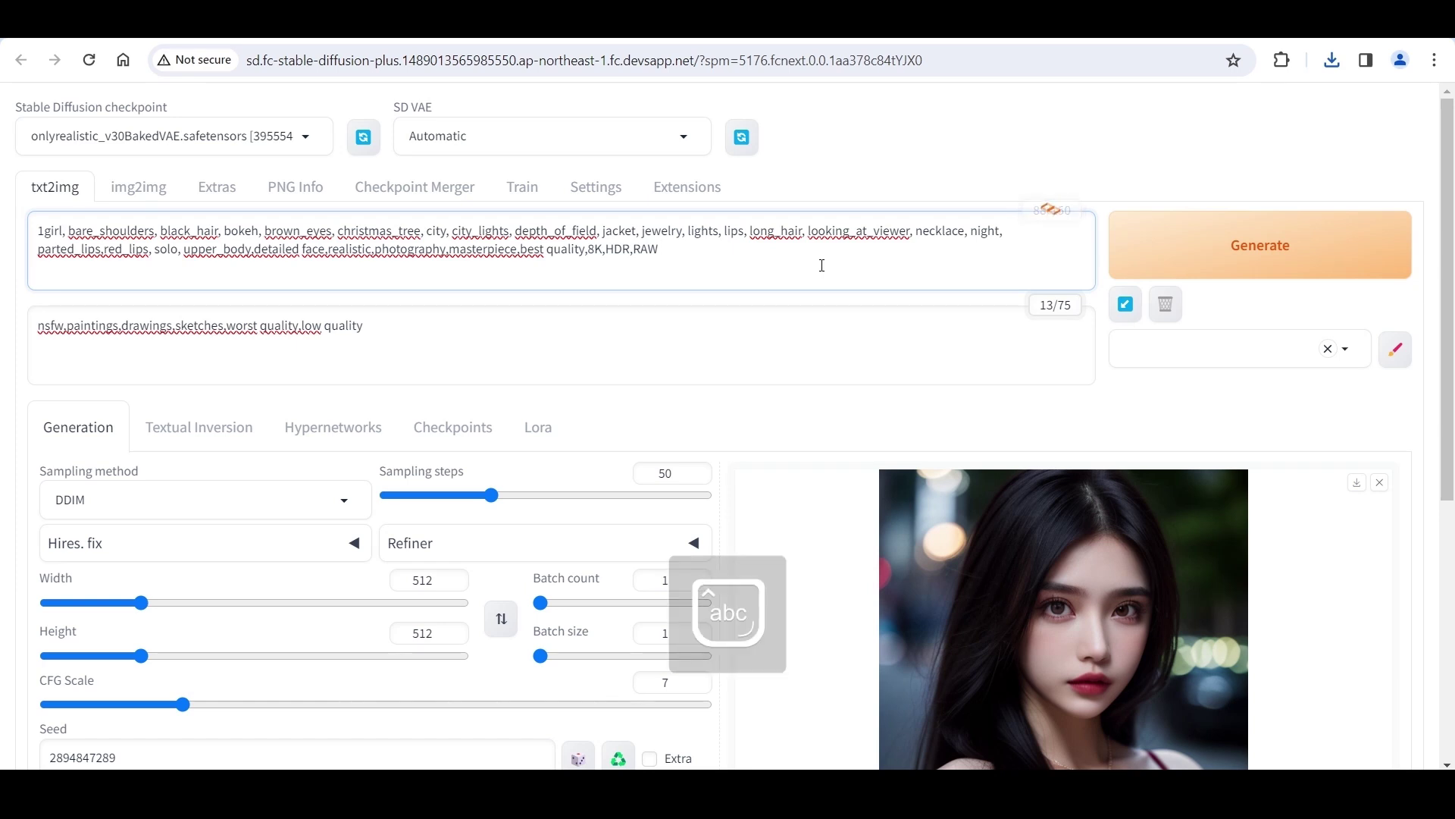
text(ph)
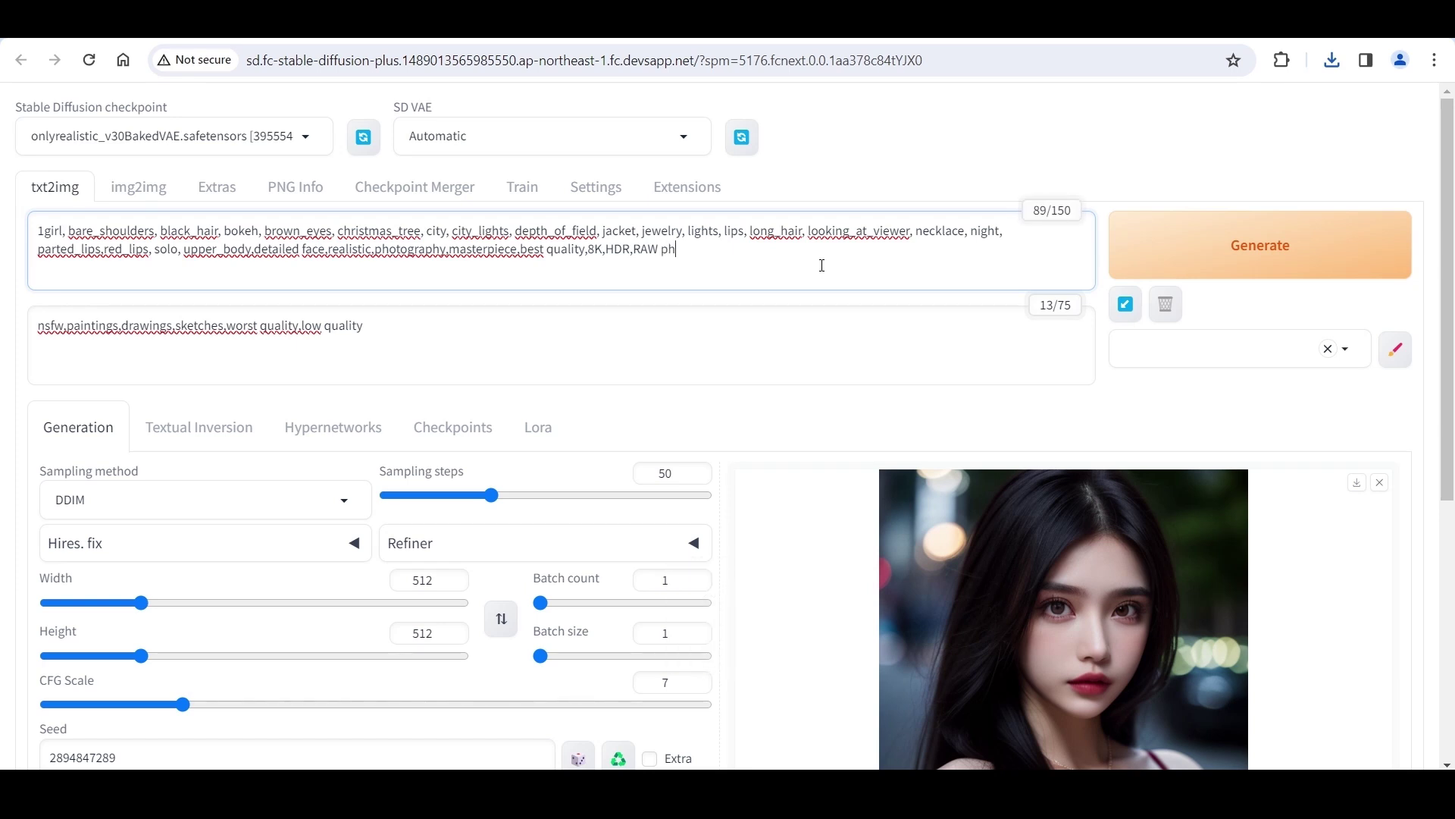
text(oto,highres)
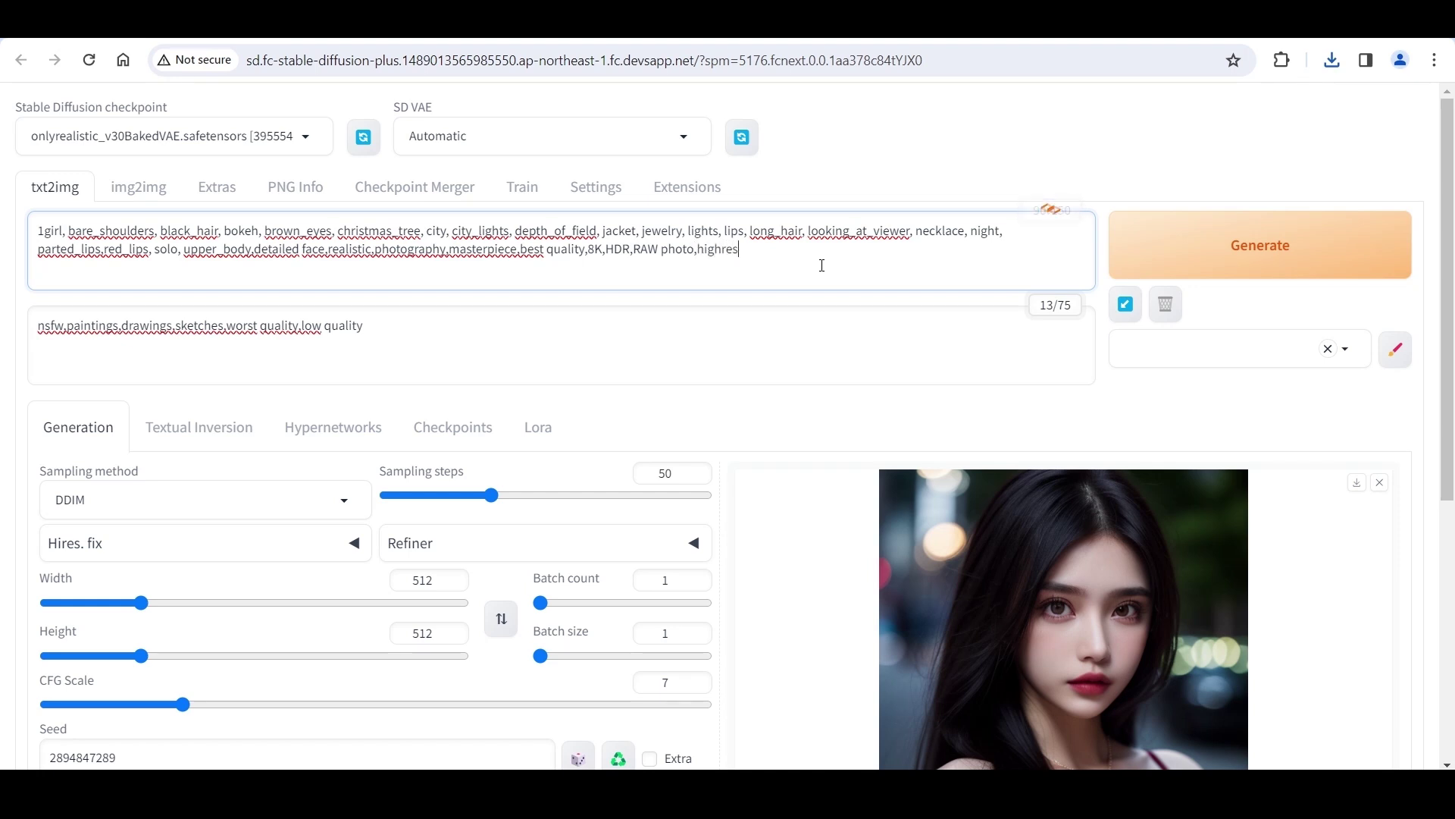
click(797, 328)
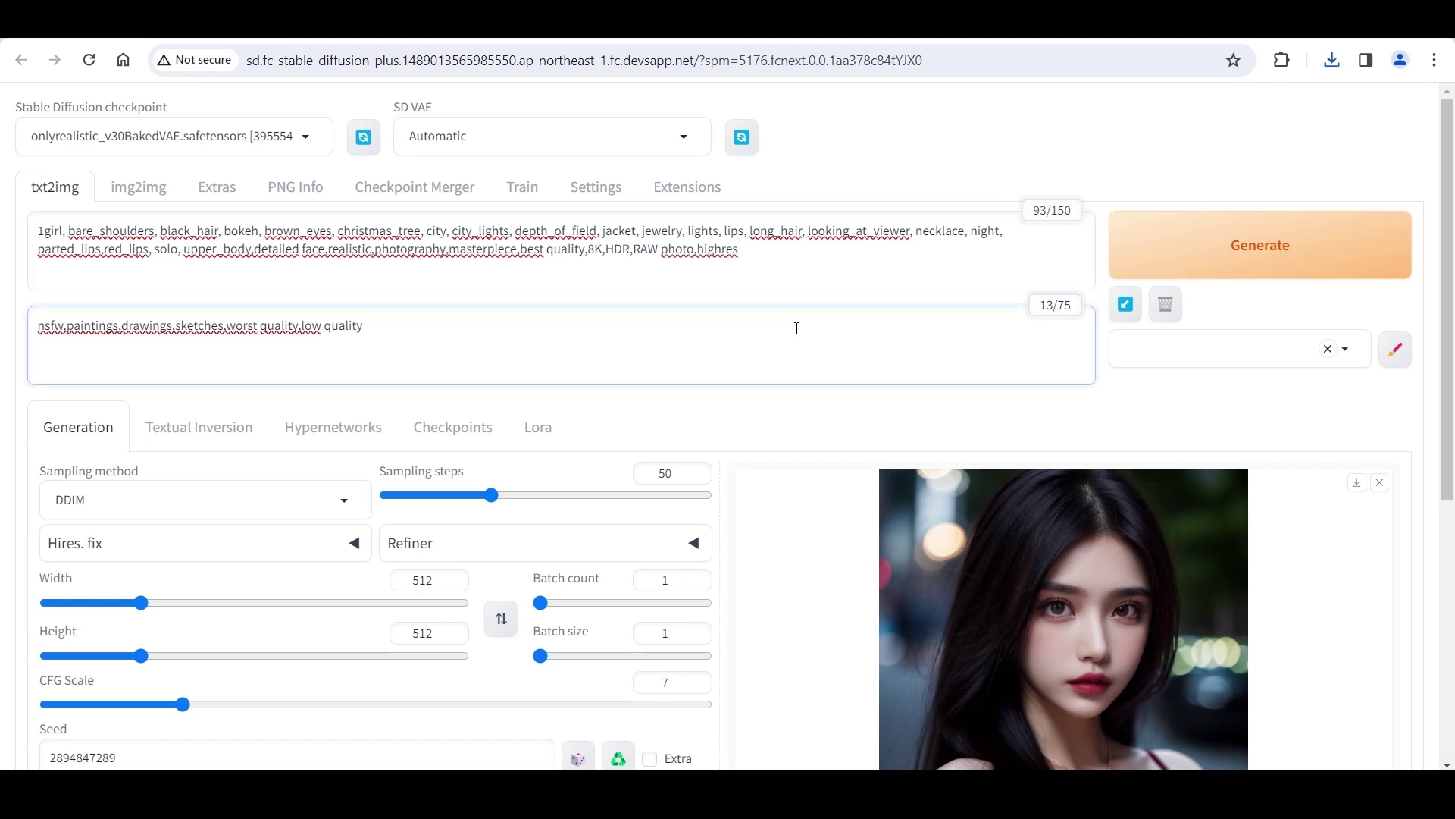
text(,lowres)
click(1284, 260)
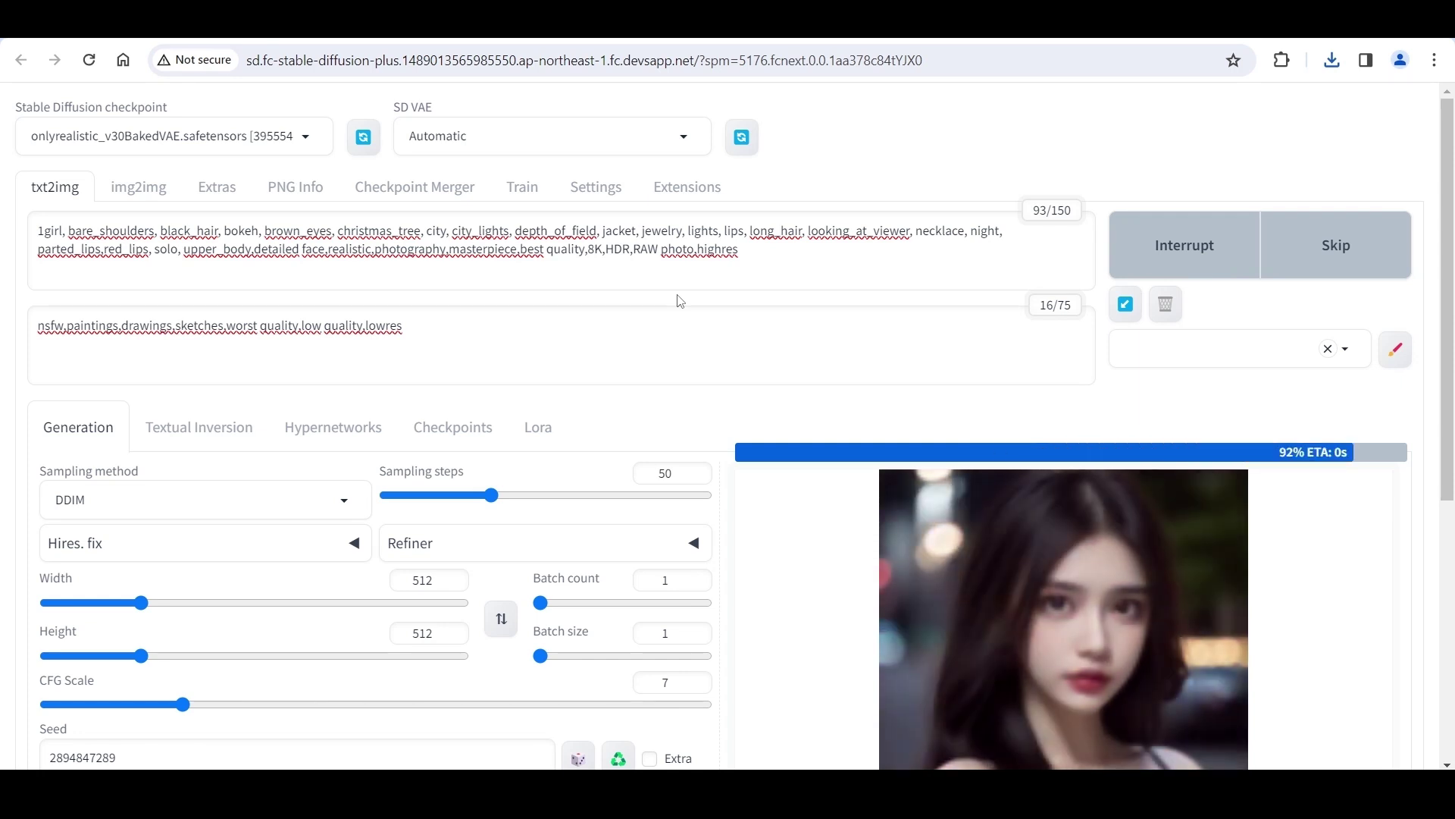
Open the finished RAW photo, highres portrait full-size to compare it
click(934, 558)
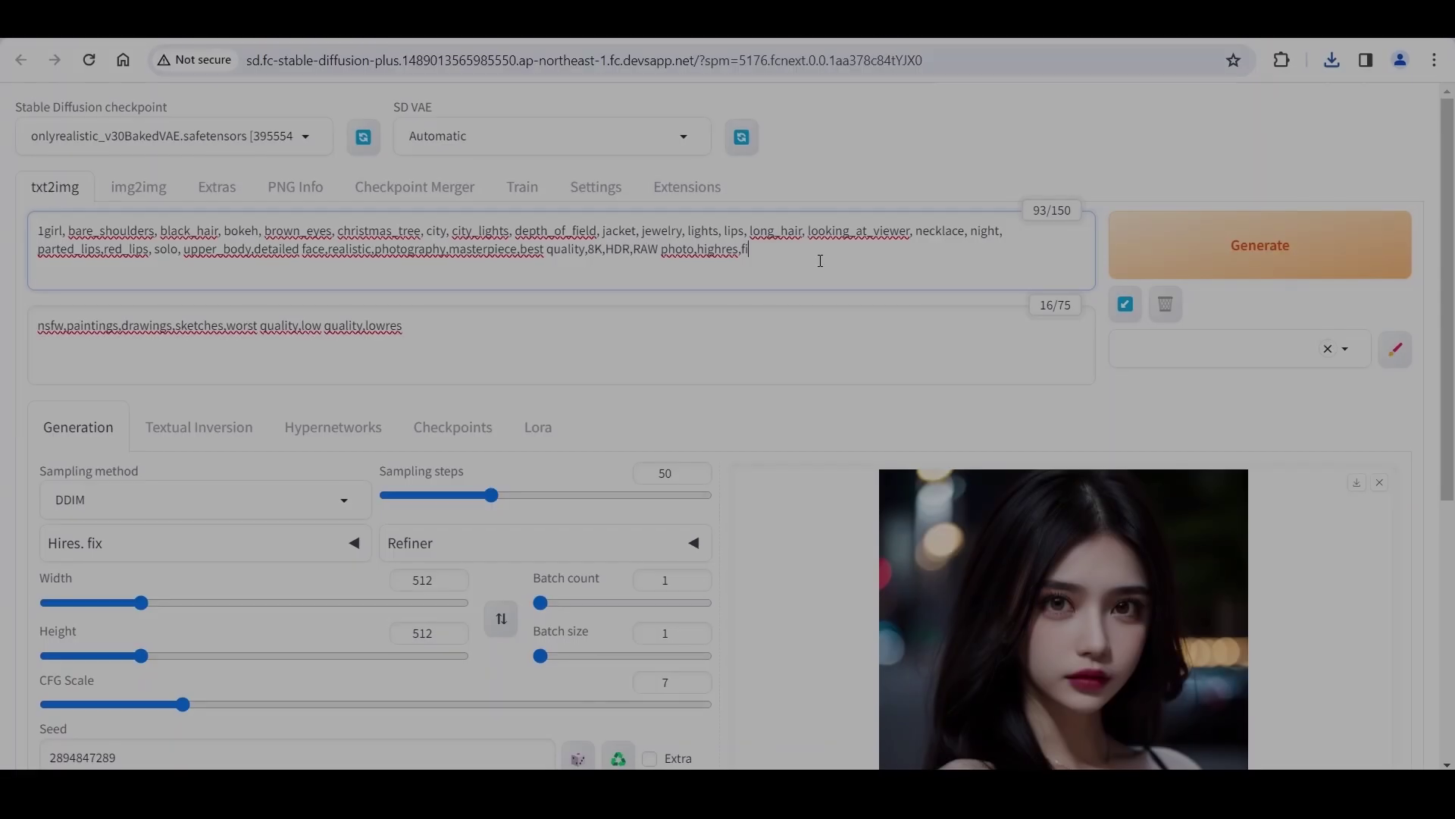
Append ',film grain,lens flare' after highres at the end of the prompt
text(l)
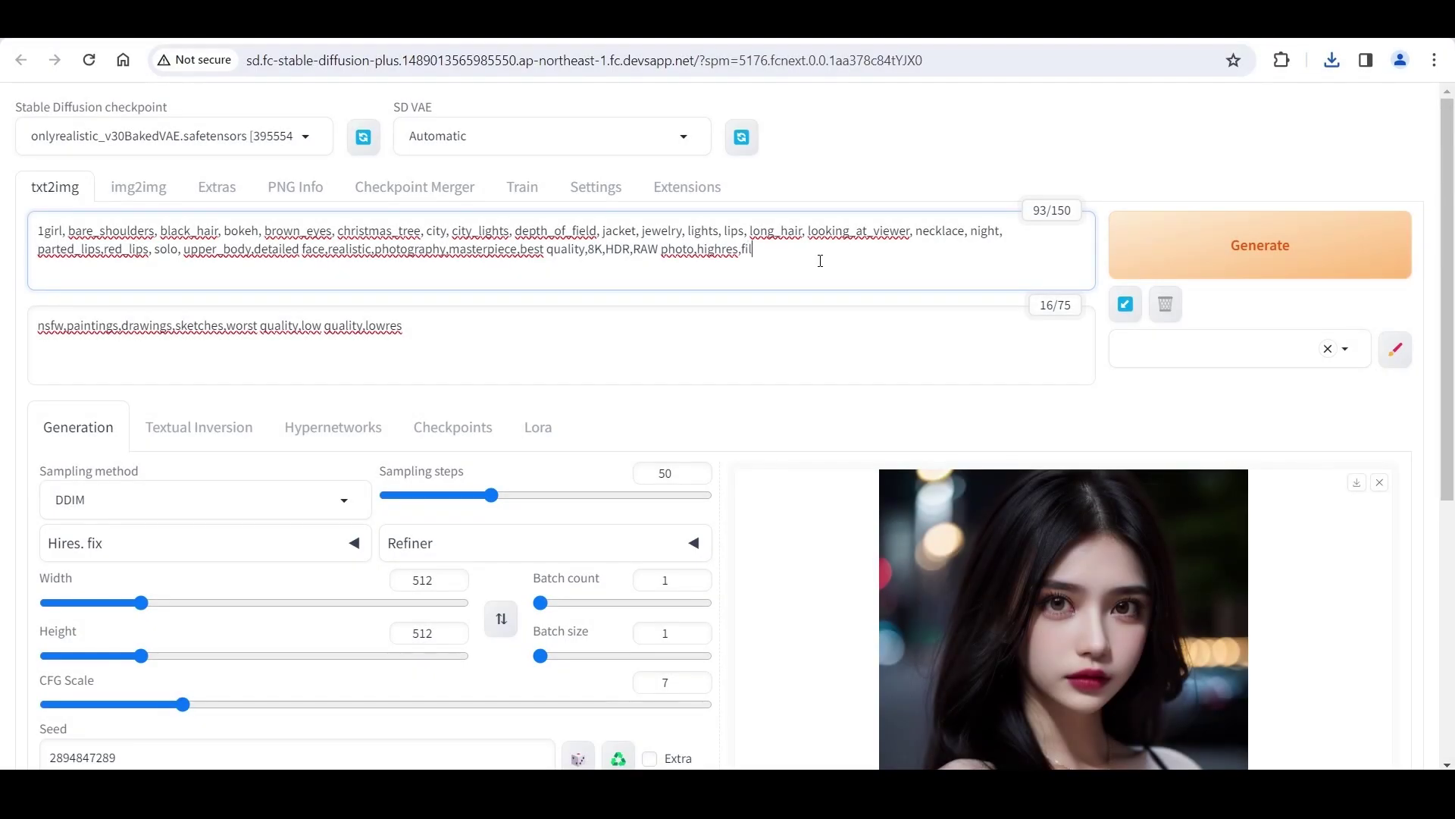
text(m grain,lens flare)
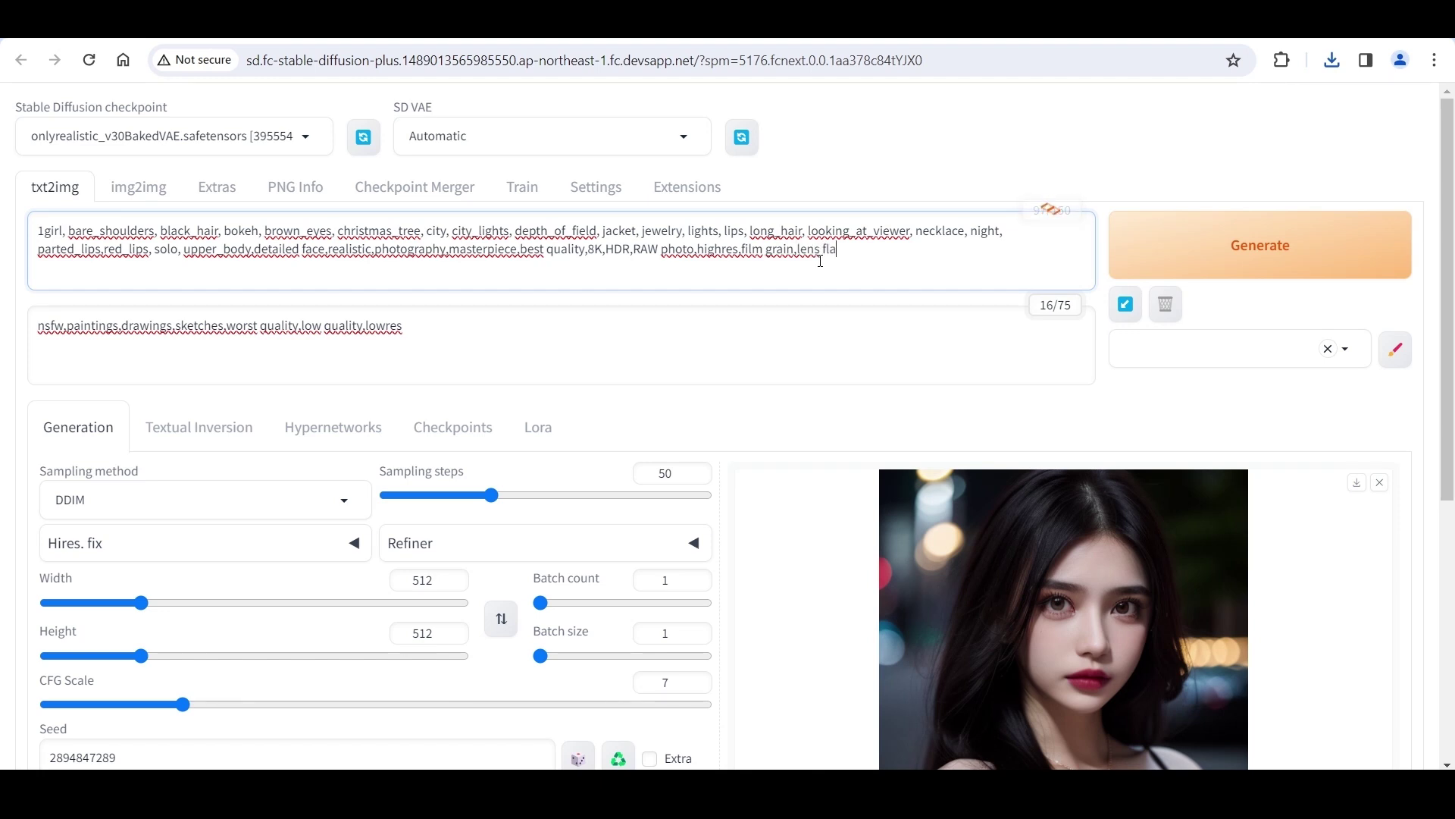
click(836, 298)
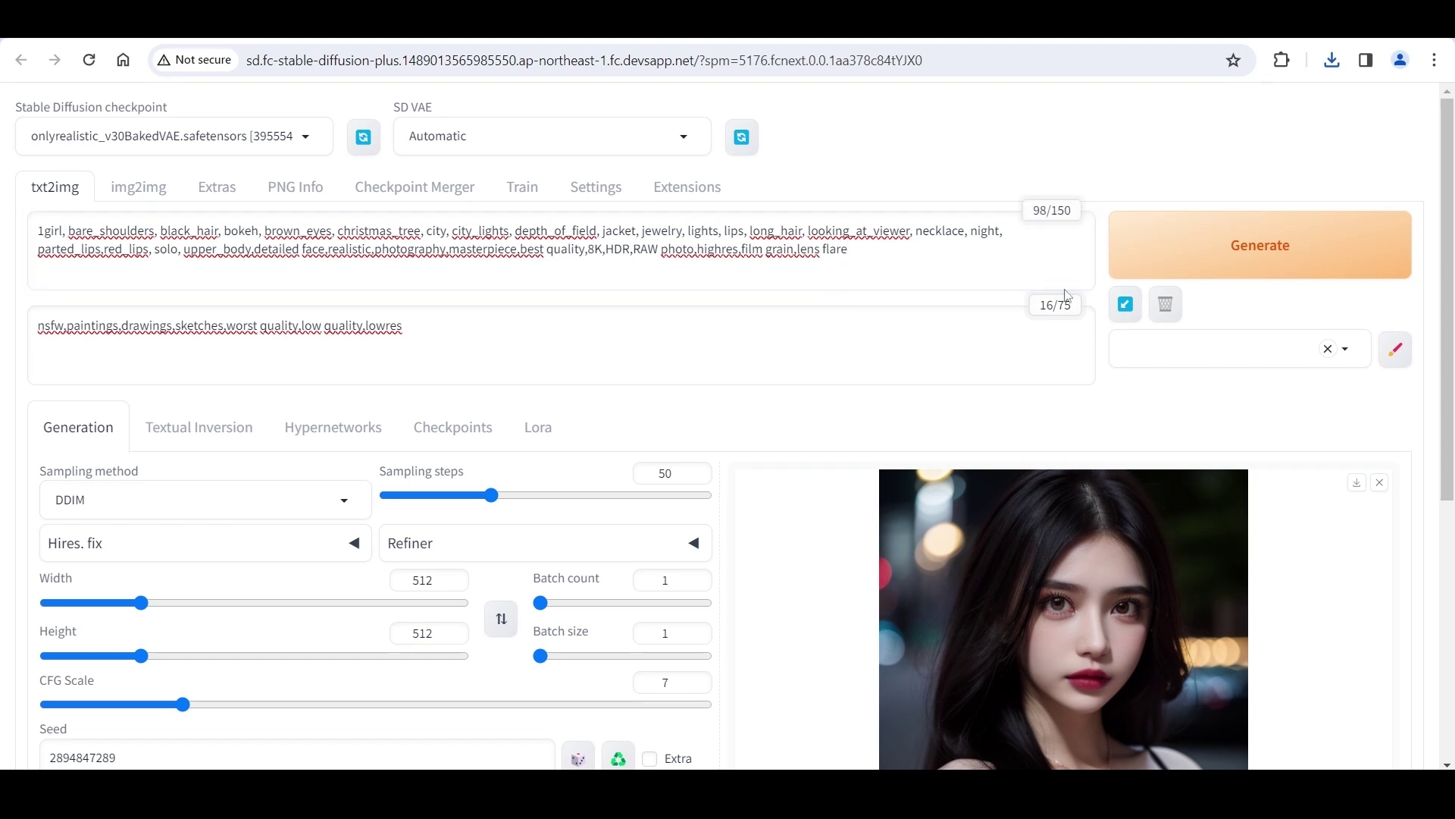